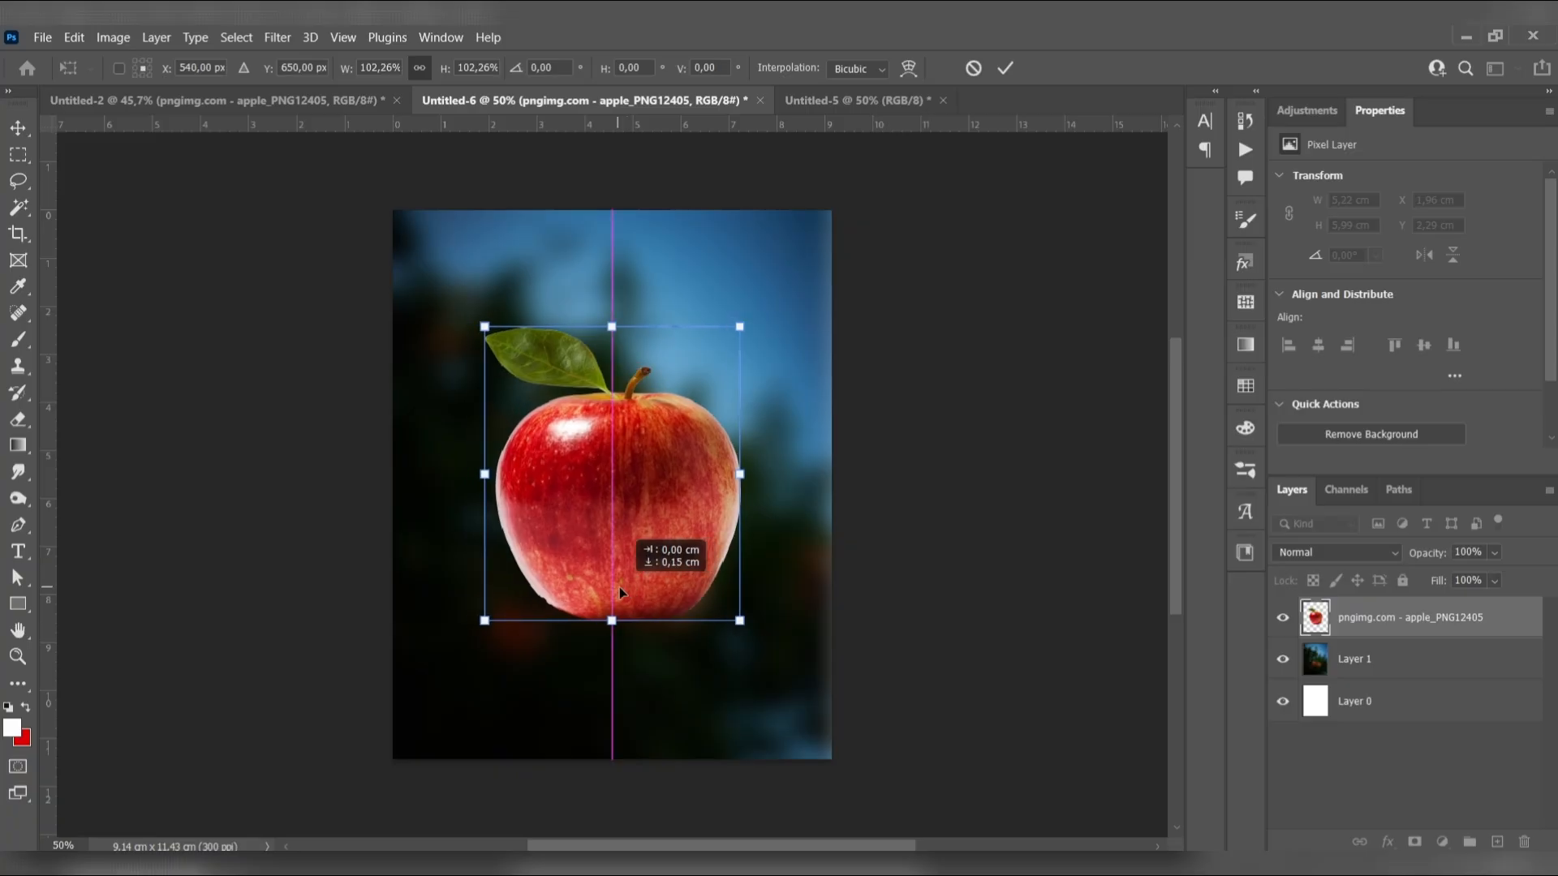
Duplicate the apple layer and desaturate the copy
left_click(1390, 620)
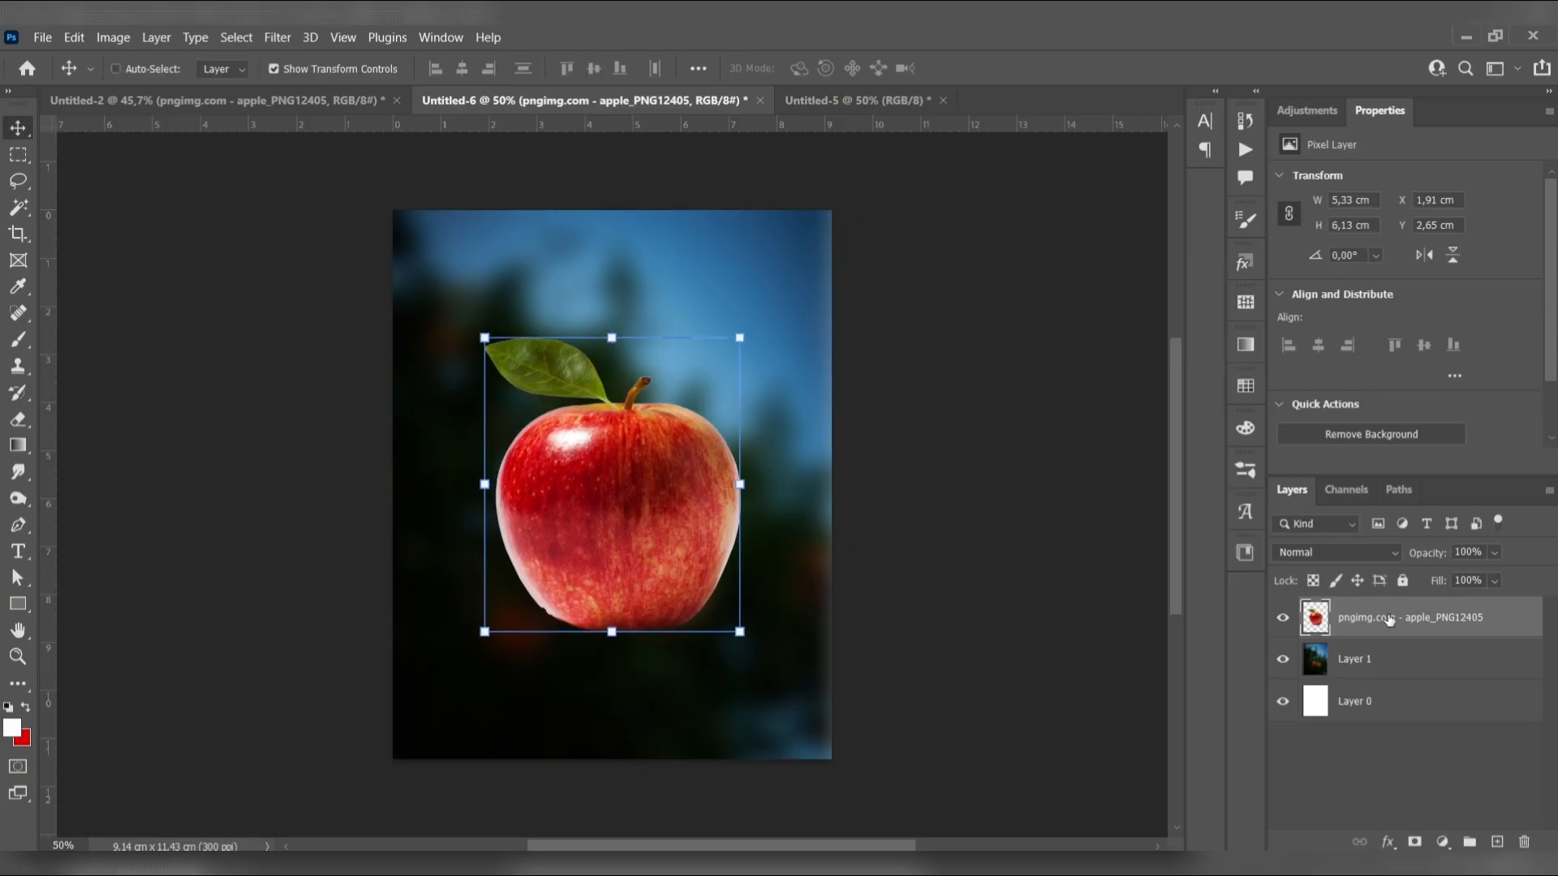
key("ctrl+j")
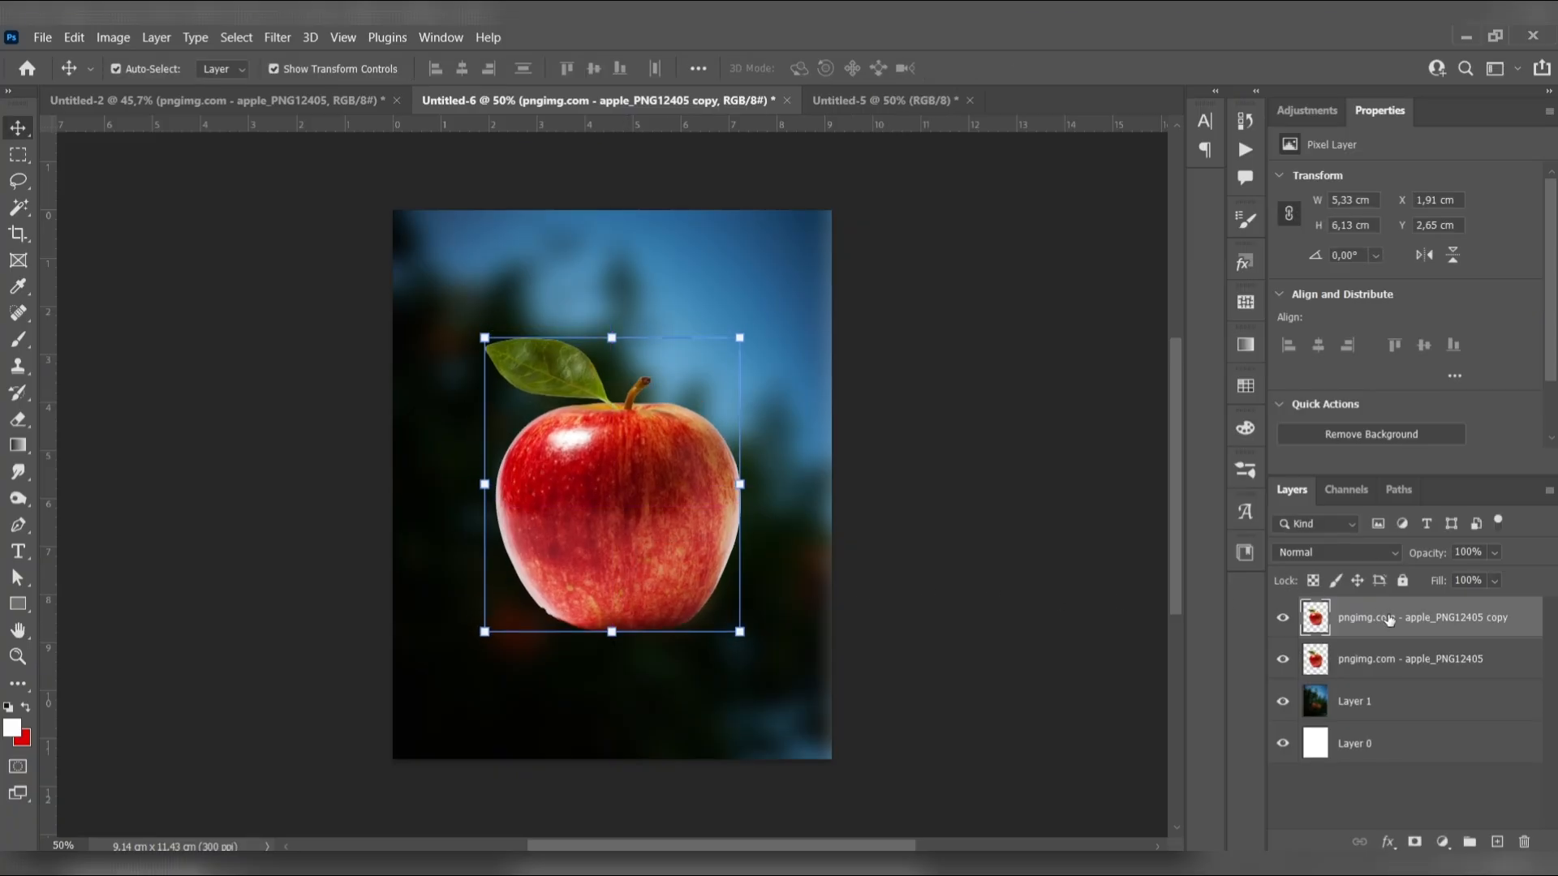
left_click(118, 36)
mouse_move(268, 85)
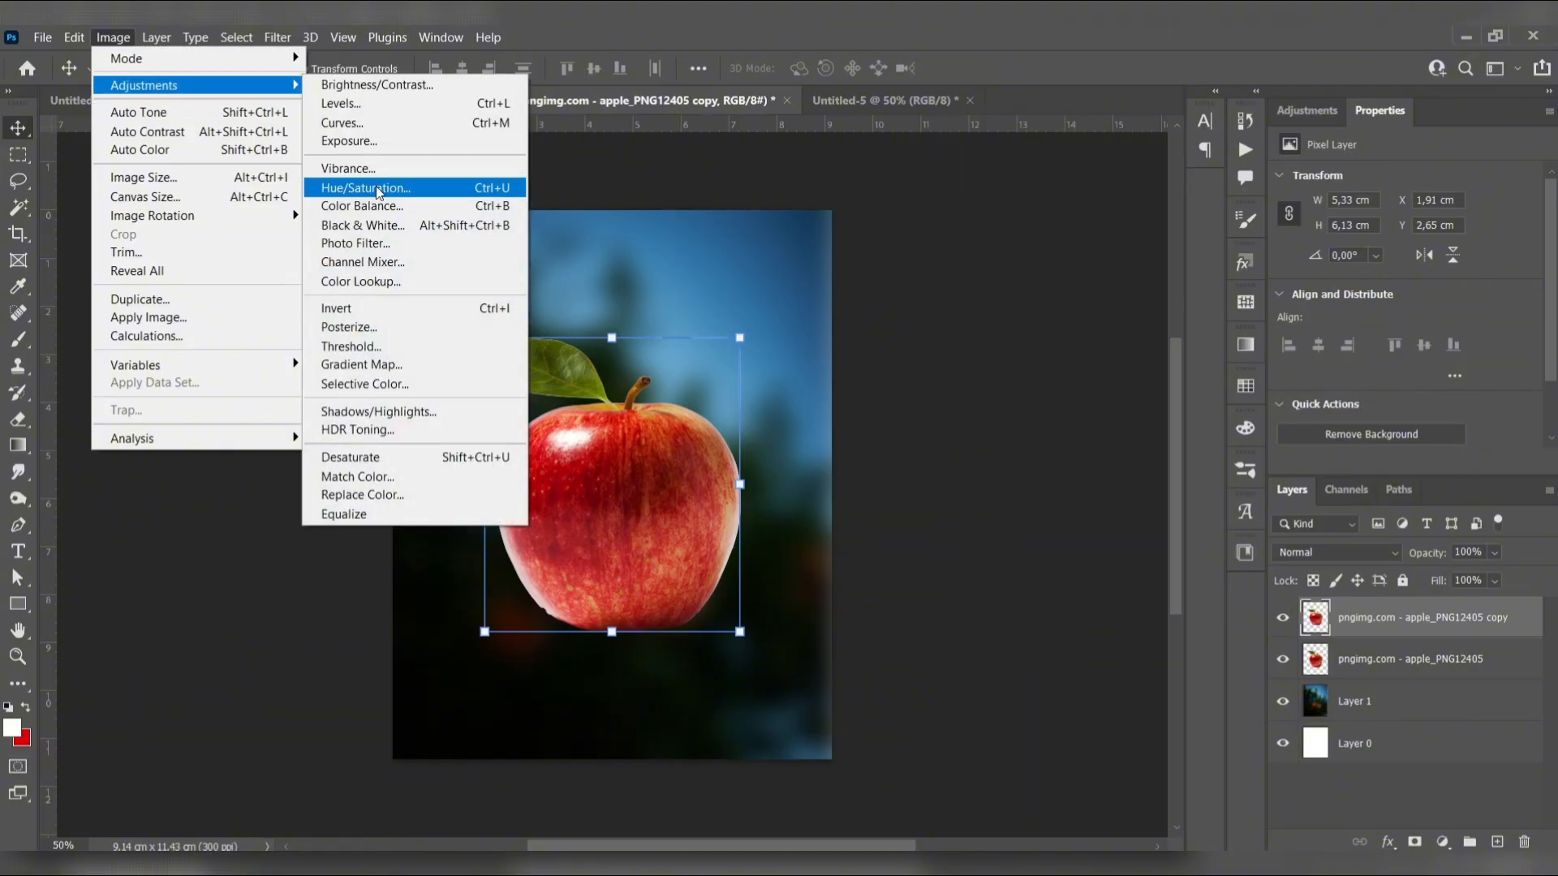
left_click(398, 457)
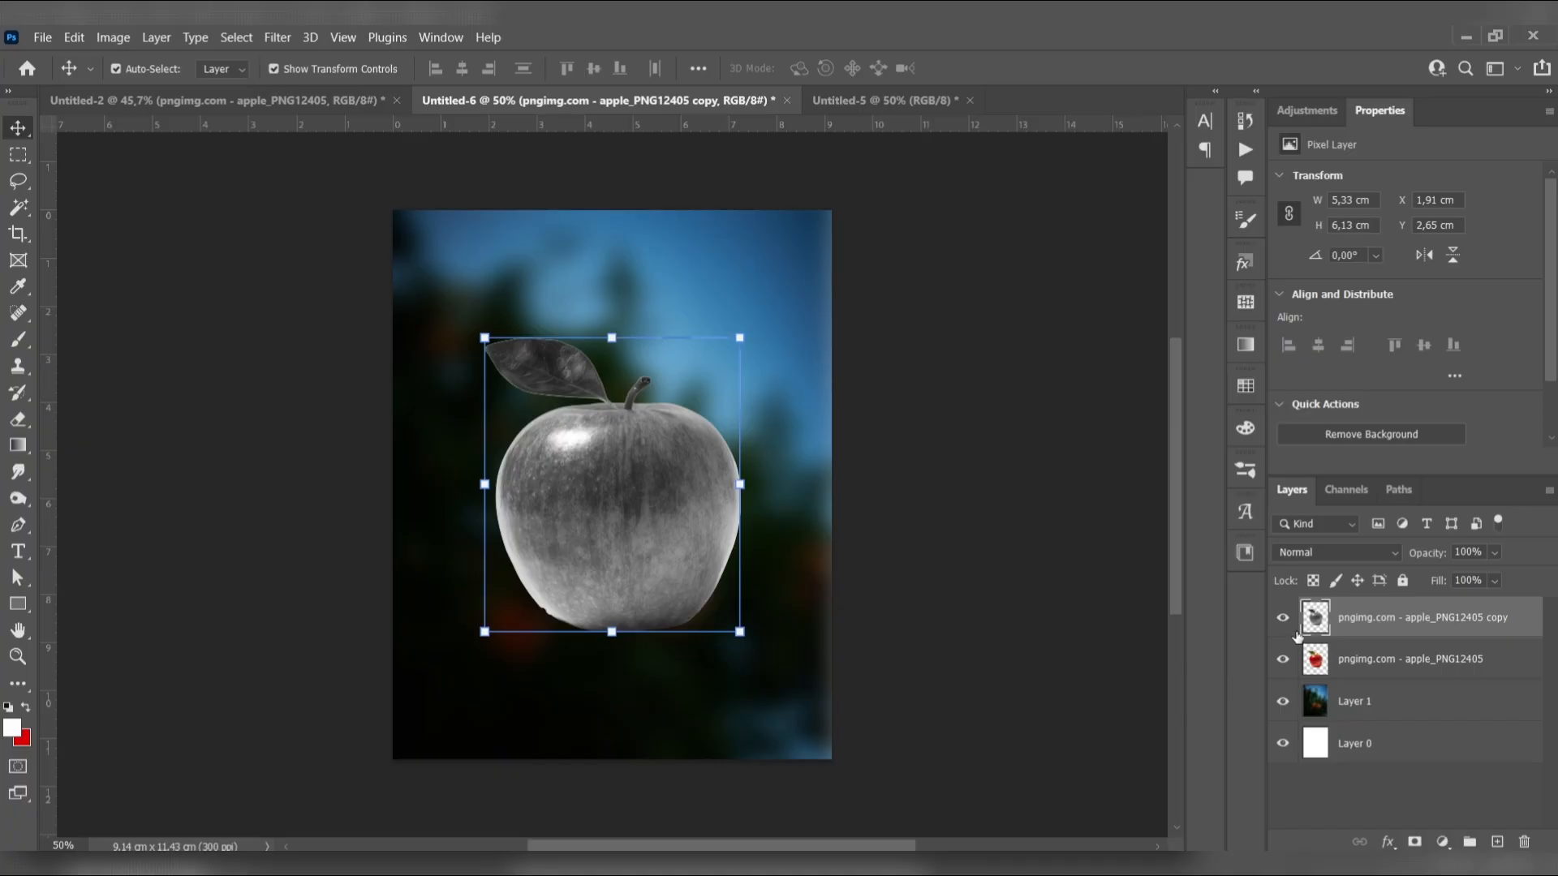
Hide the original red apple layer and set the grey copy's blend mode to Screen
left_click(1338, 555)
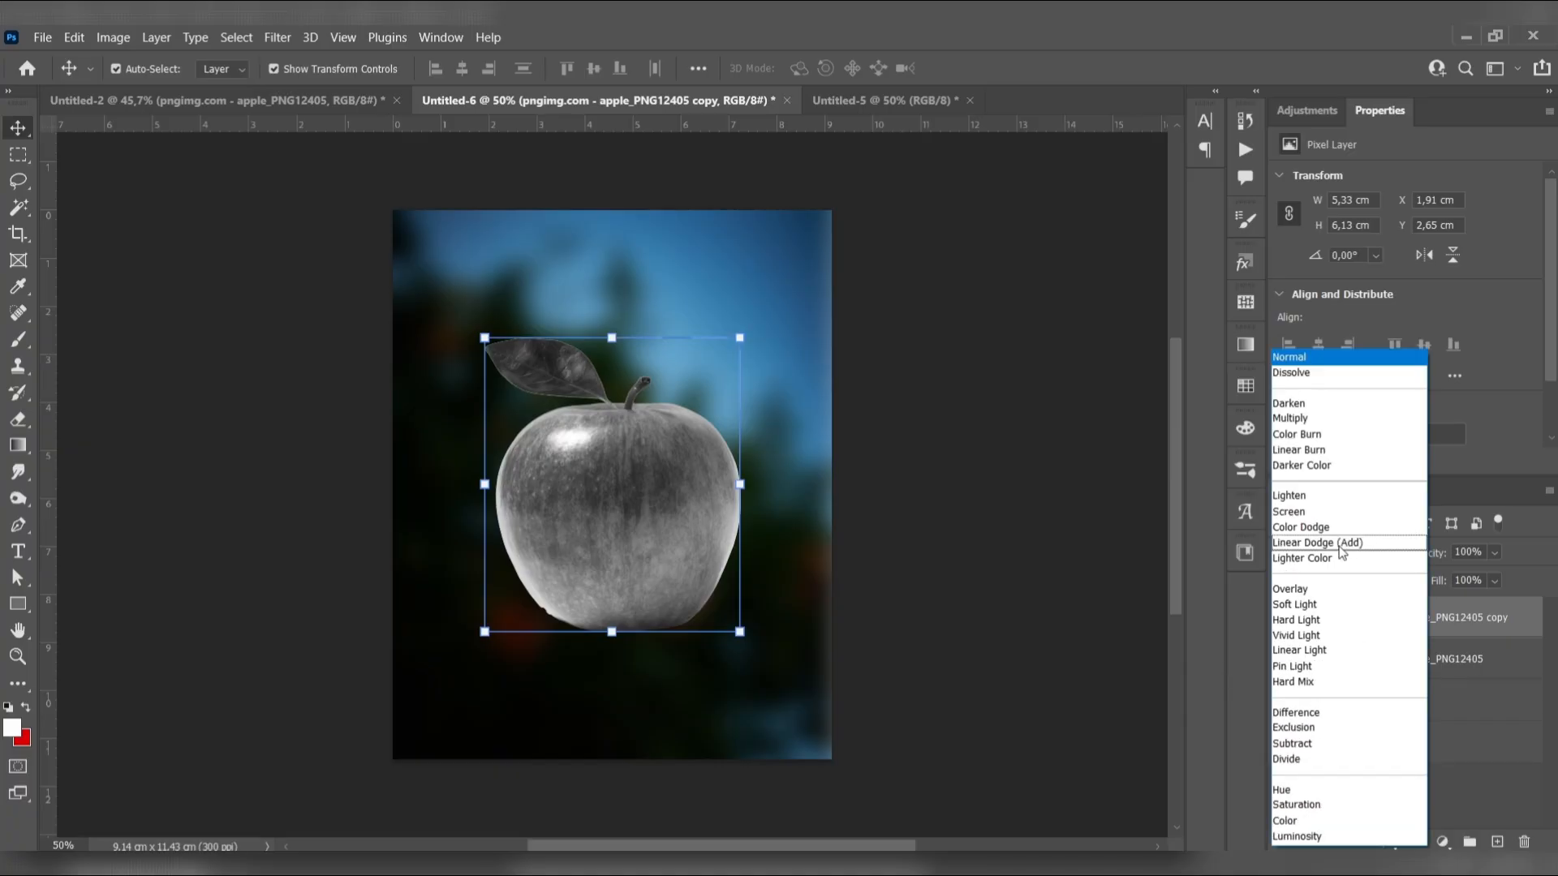
left_click(1308, 512)
Adjust the grey apple copy's Levels, setting the RGB input values to 61, 1,63 and 234
key("ctrl+l")
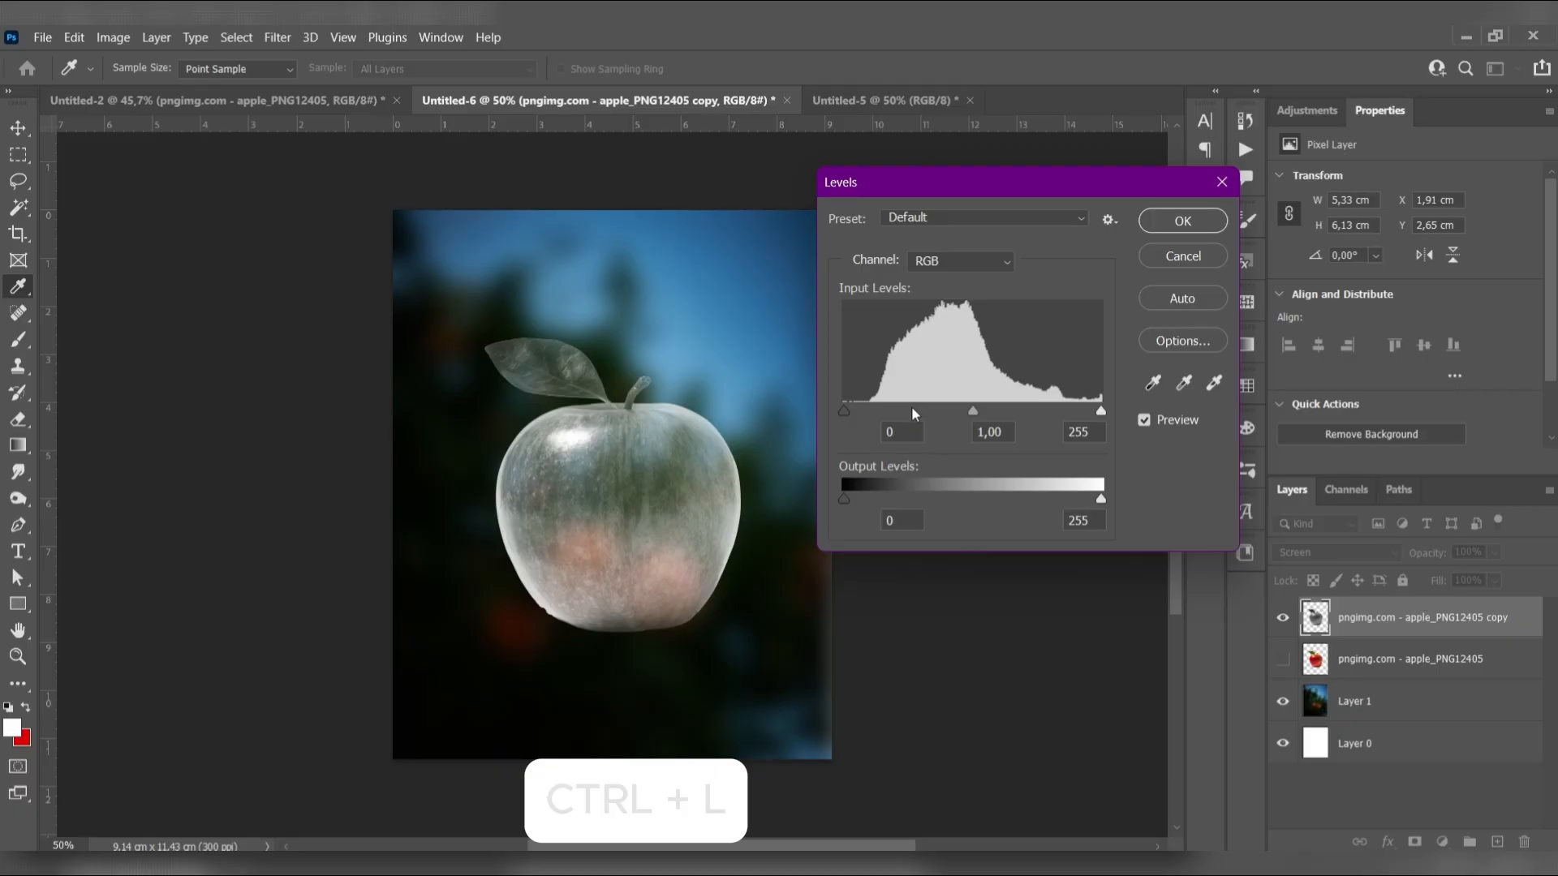
left_click_drag(842, 410, 907, 410)
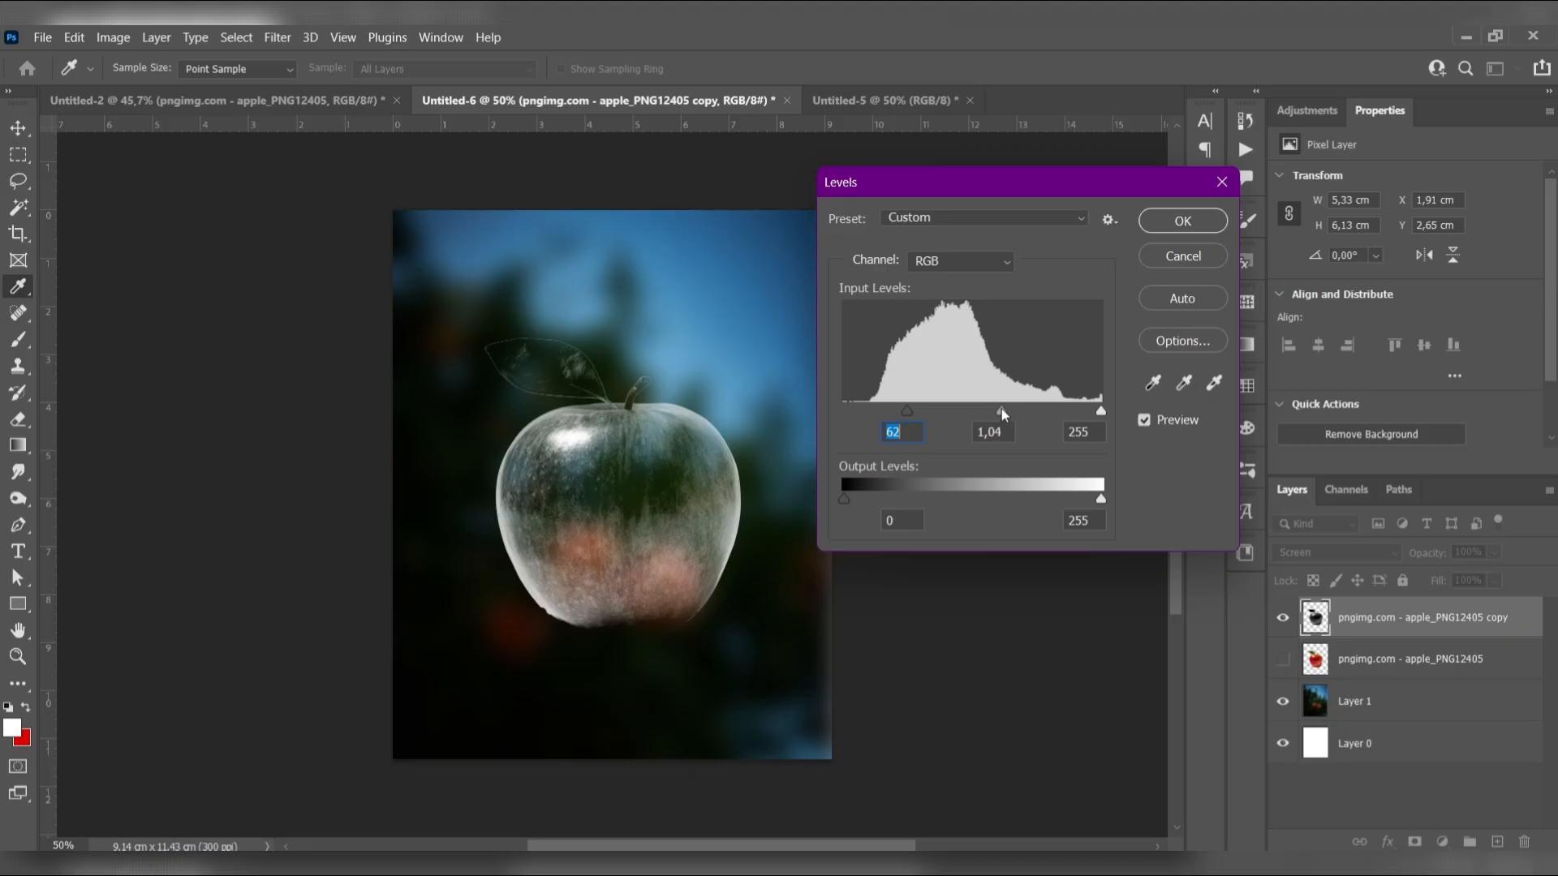
left_click_drag(1003, 411, 902, 416)
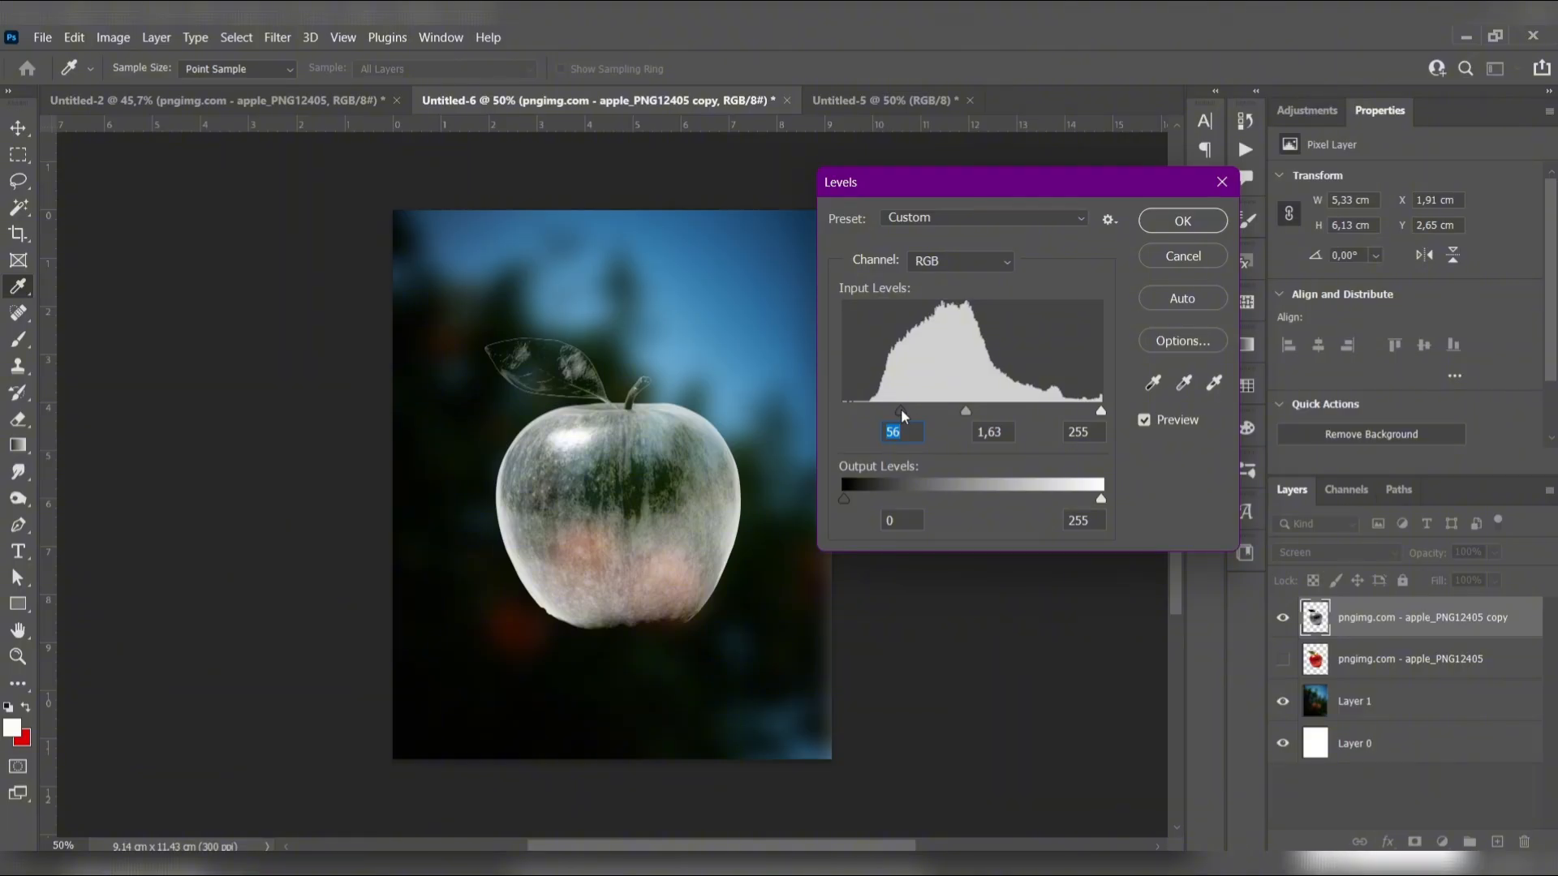
left_click_drag(1099, 410, 1079, 412)
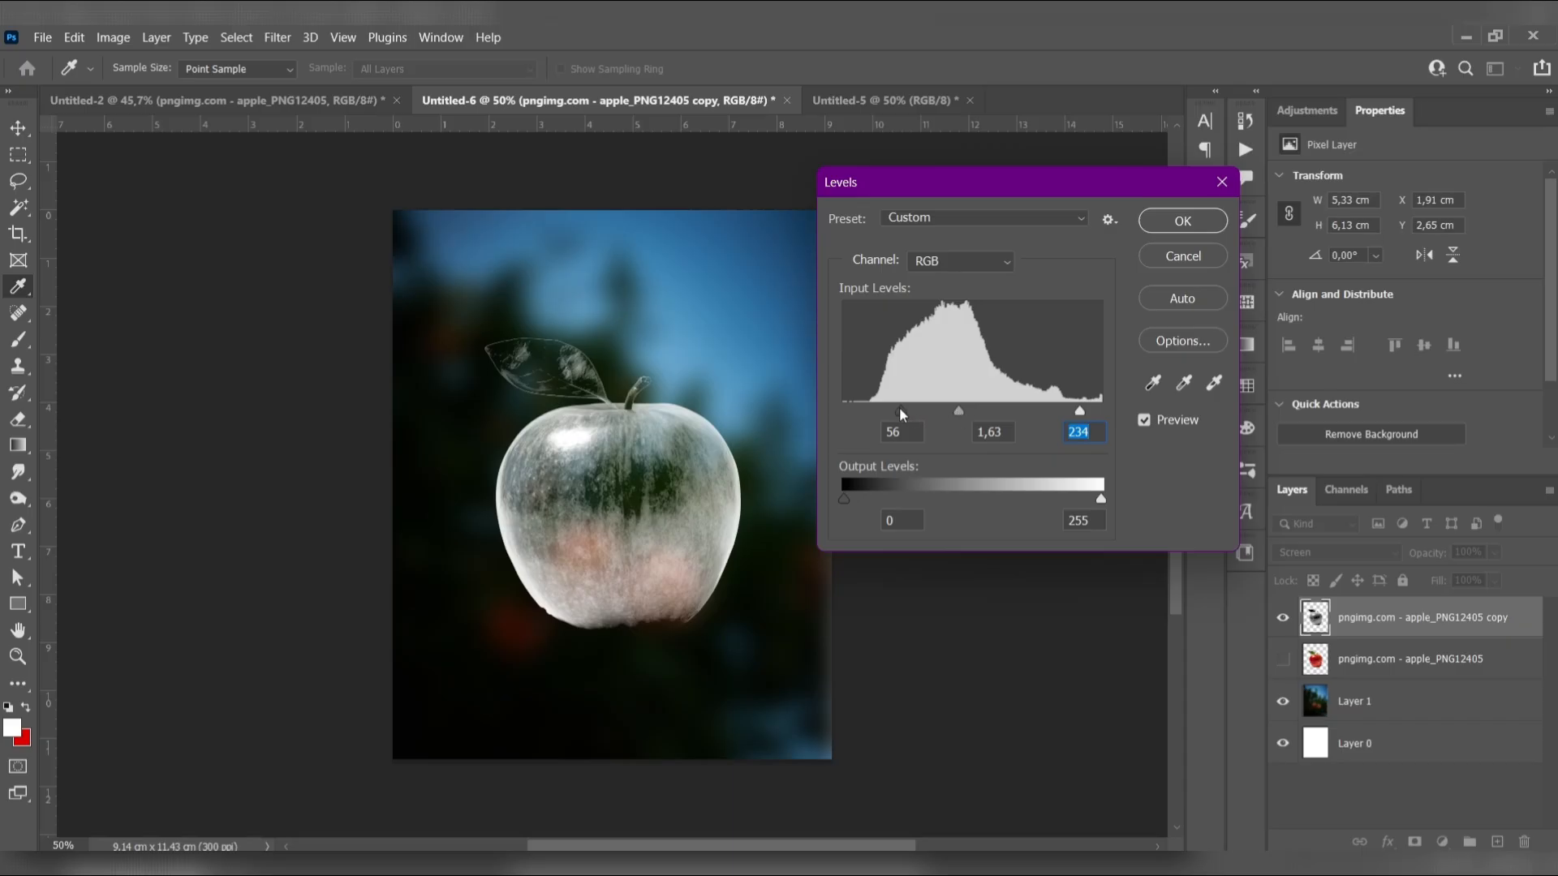
left_click_drag(901, 410, 906, 411)
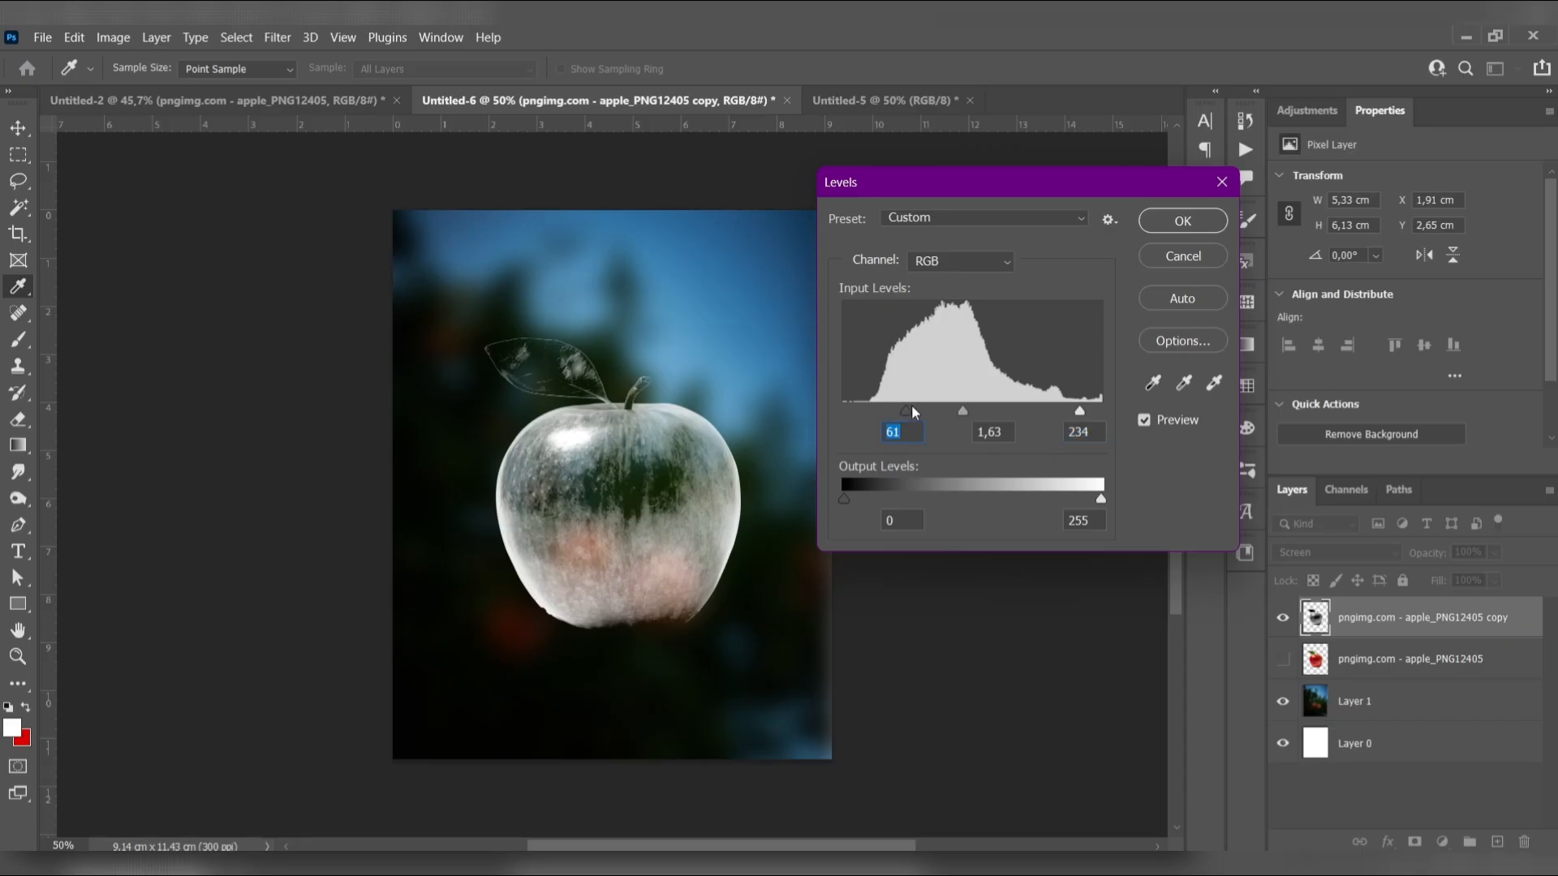
left_click(1165, 228)
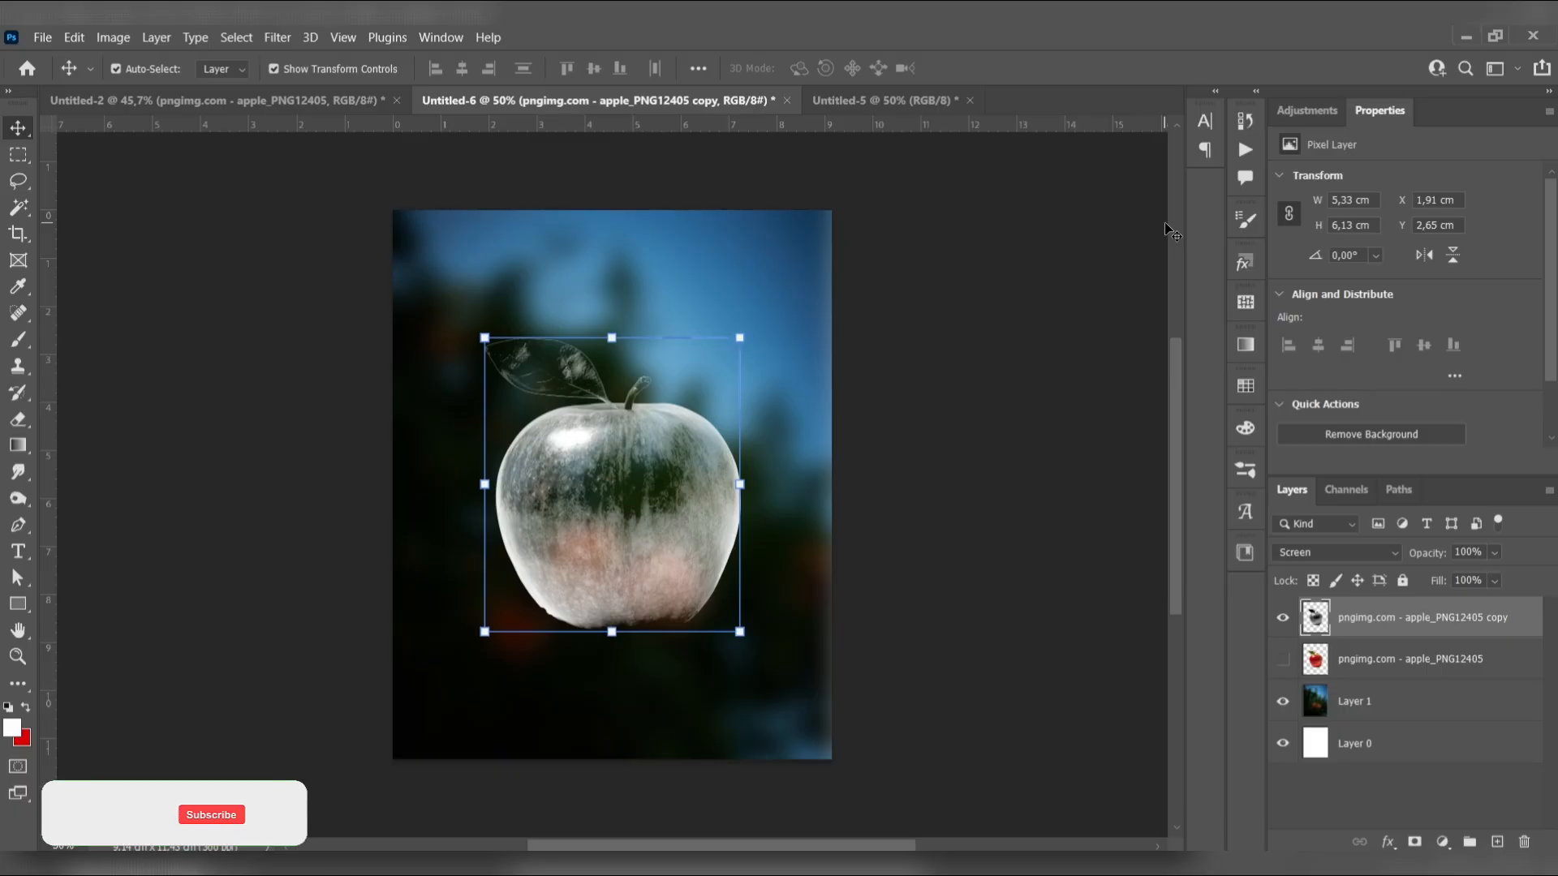
Add a layer mask to the grey apple copy and paint out its lower half in black with a 700 px Hard Round brush
left_click(1415, 842)
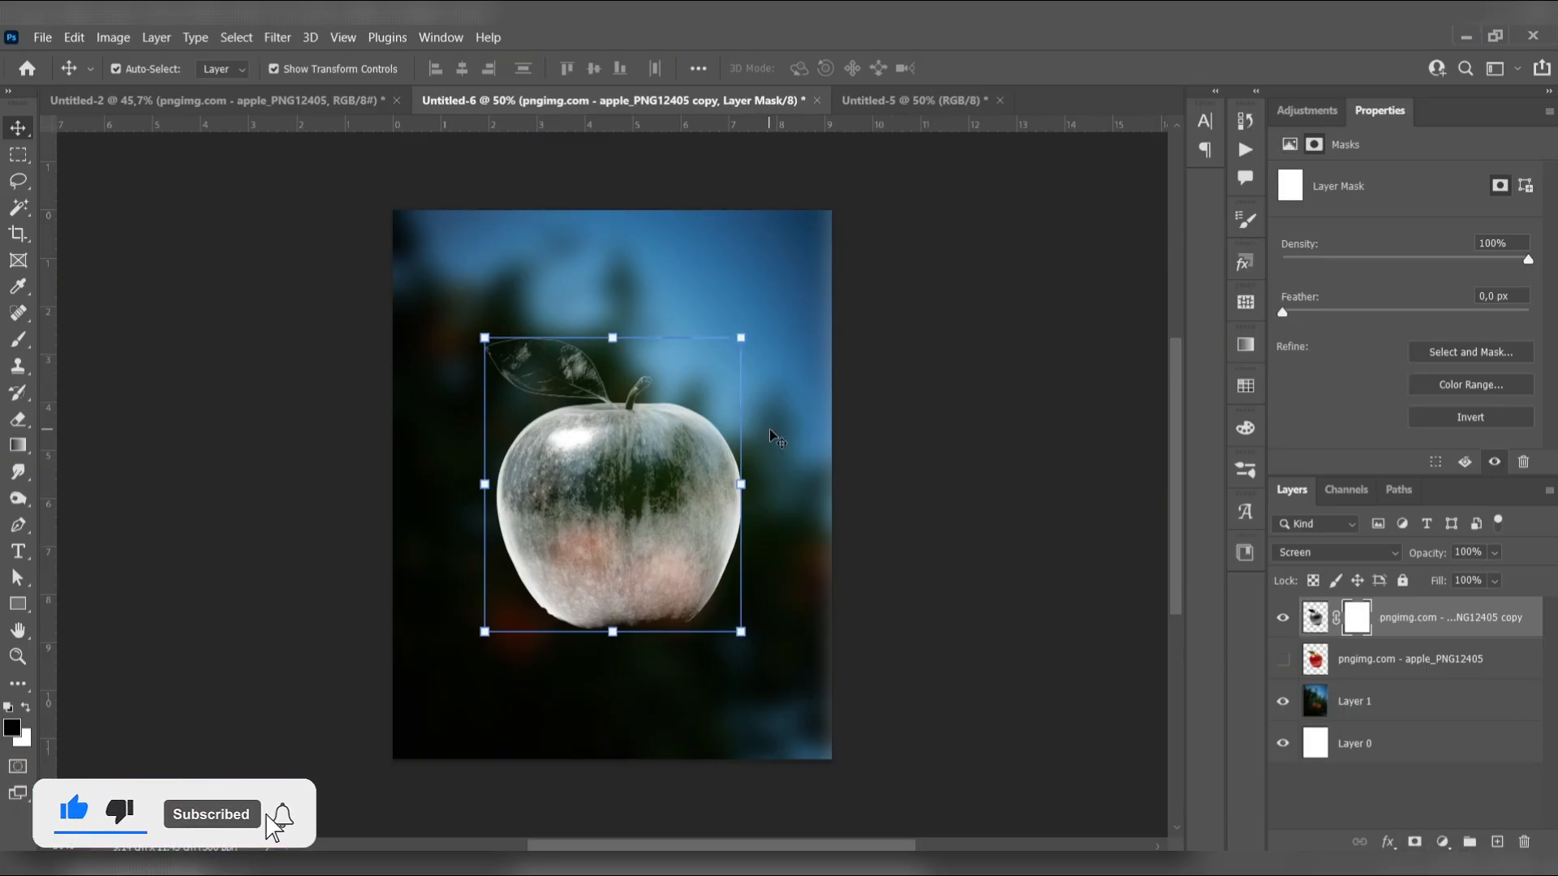
key("b")
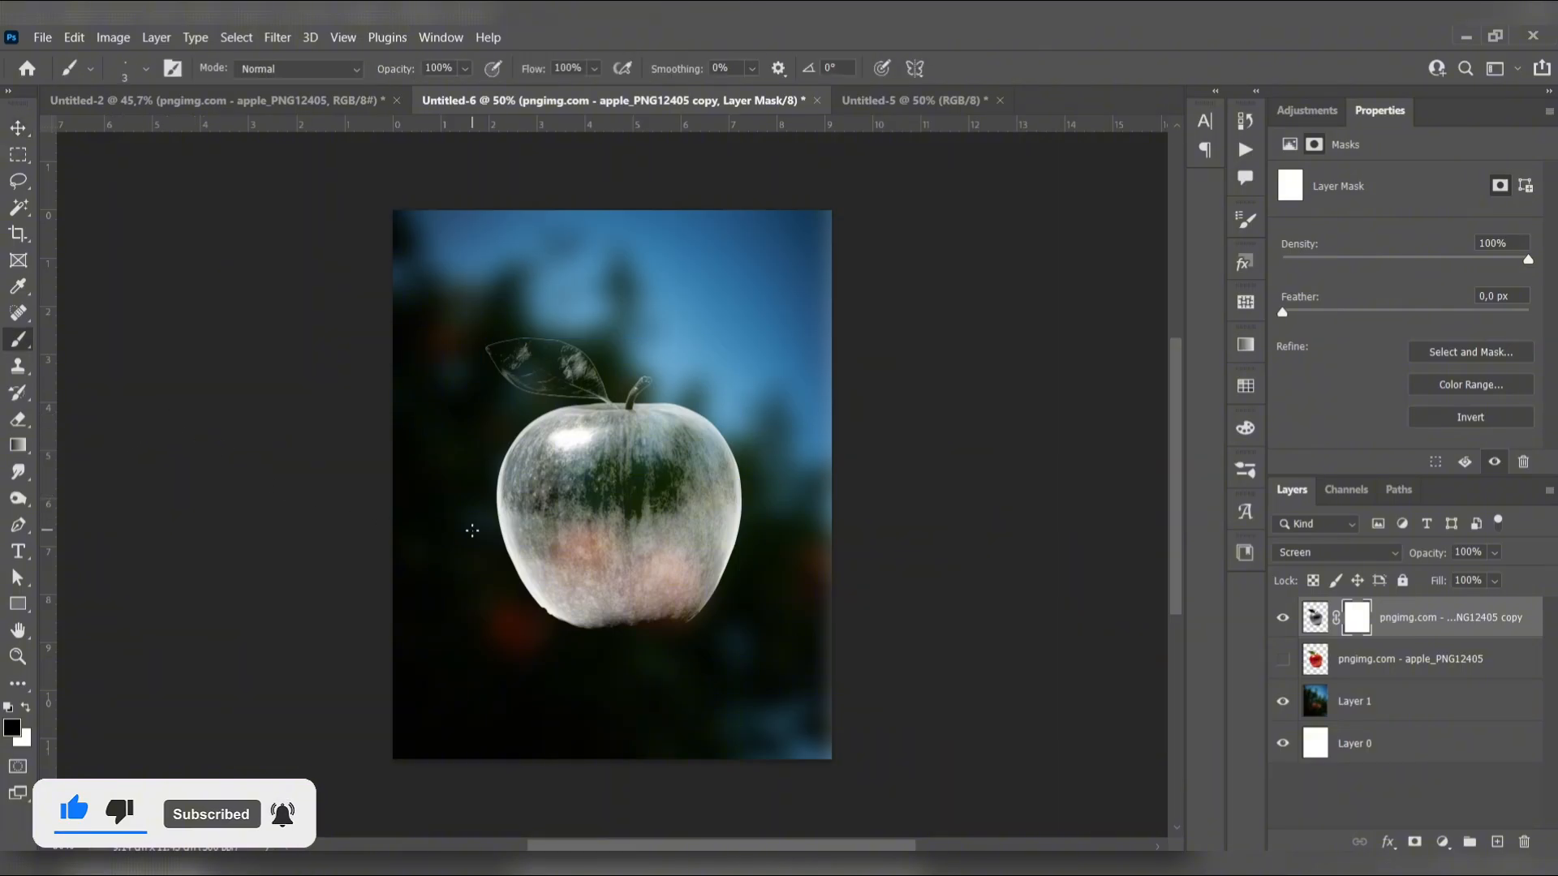
key("bracketright")
key("bracketright")
key("bracketright")
key("bracketright")
key("bracketright")
key("bracketright")
key("bracketright")
key("bracketright")
key("bracketright")
key("bracketright")
key("bracketright")
key("bracketright")
key("bracketright")
key("bracketright")
key("bracketright")
key("bracketright")
key("bracketright")
key("bracketright")
key("bracketright")
key("bracketright")
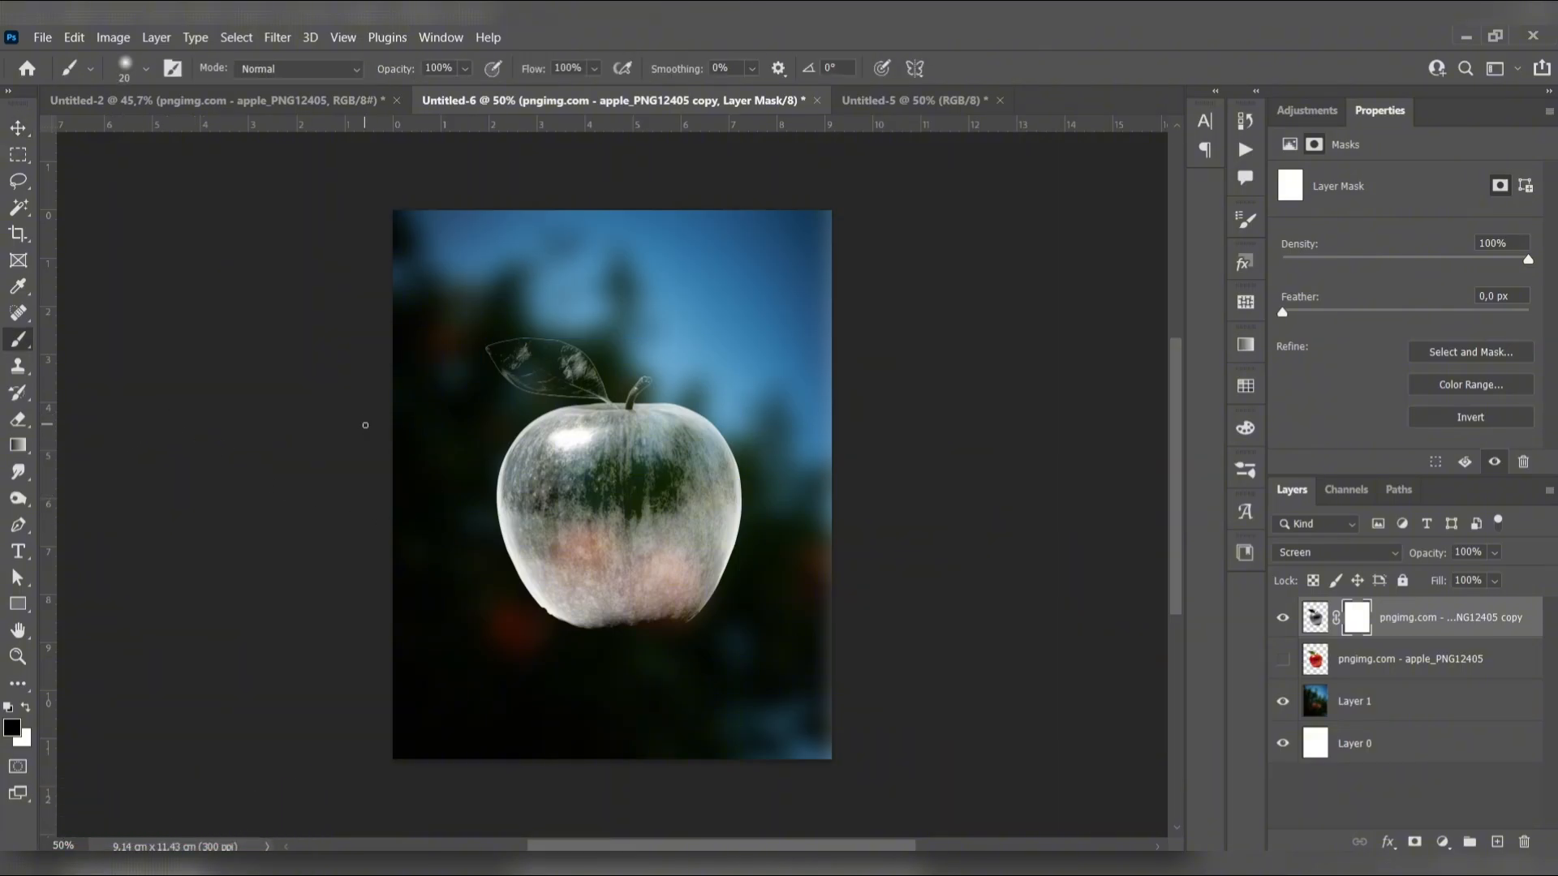
key("bracketright")
key("bracketright")
key("bracketright")
key("bracketright")
key("bracketright")
key("bracketright")
key("bracketright")
key("bracketright")
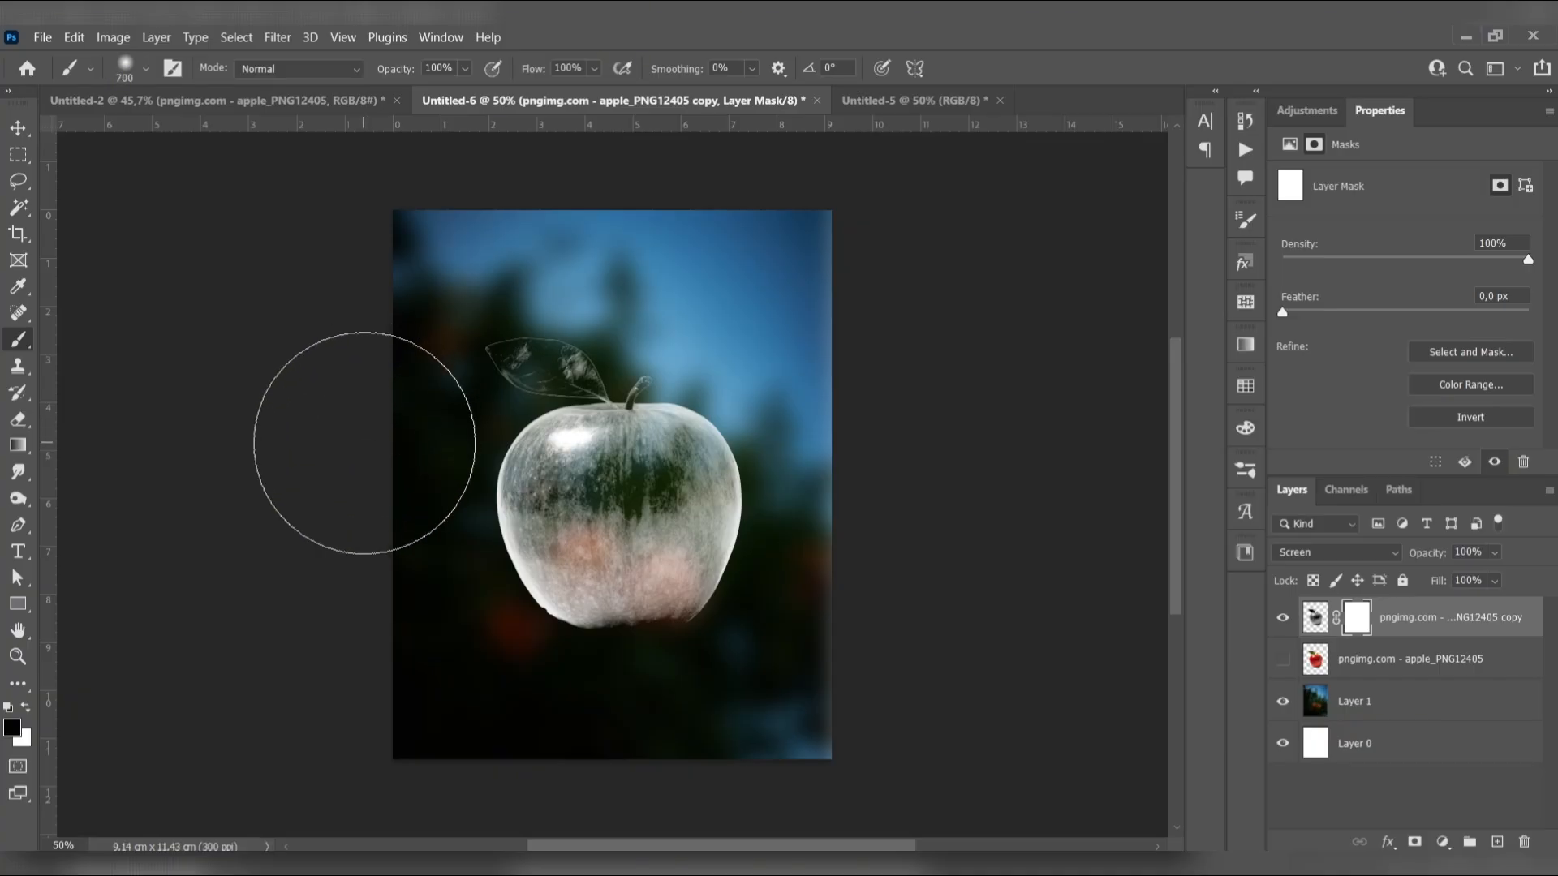
left_click(146, 70)
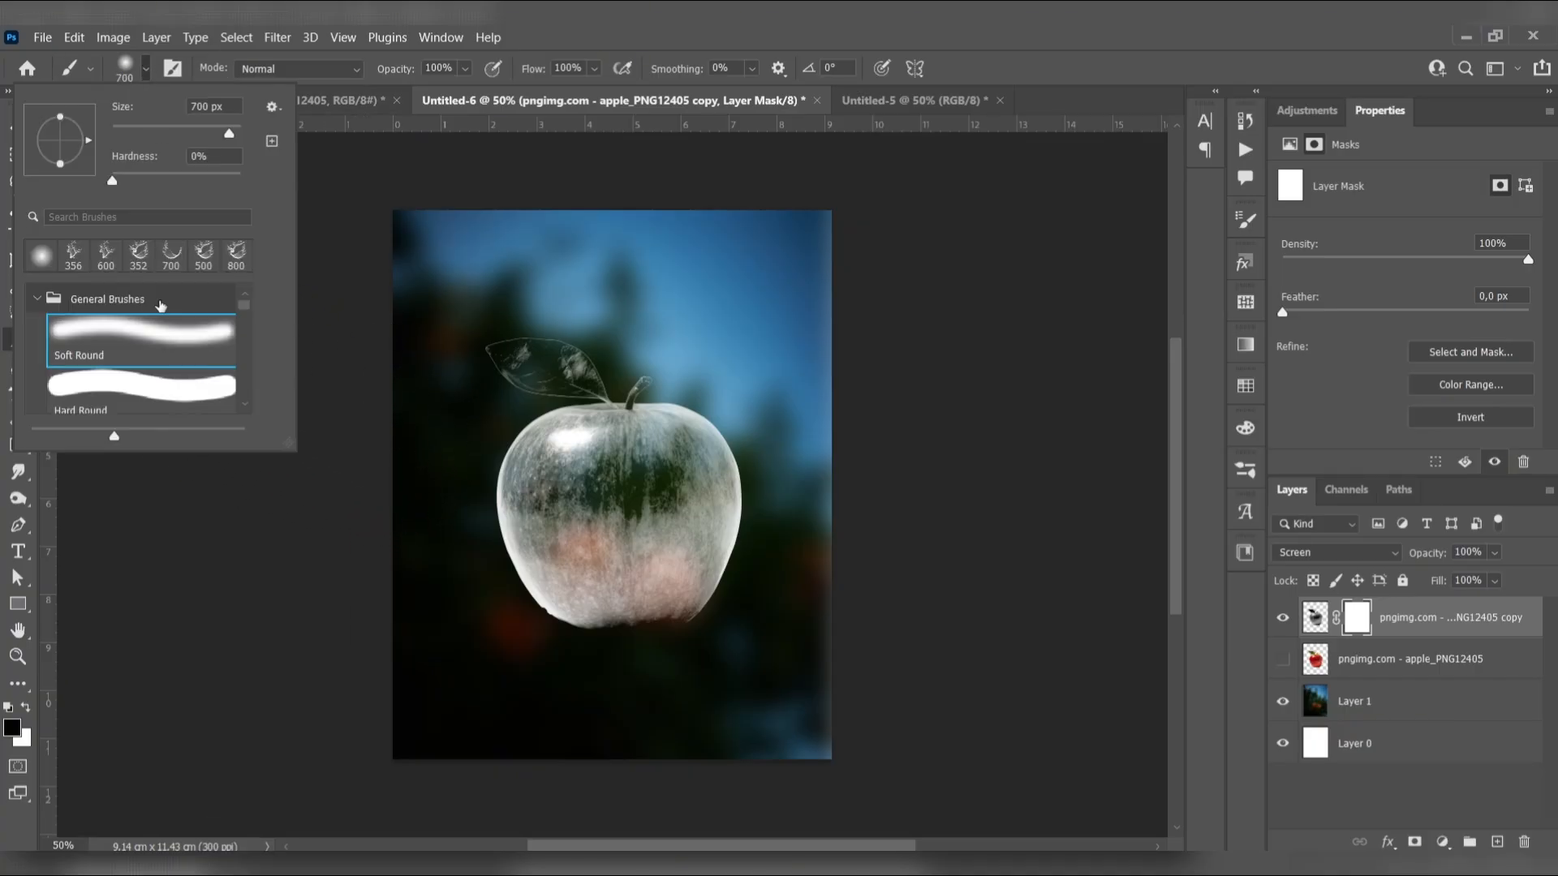
left_click(161, 364)
left_click(146, 75)
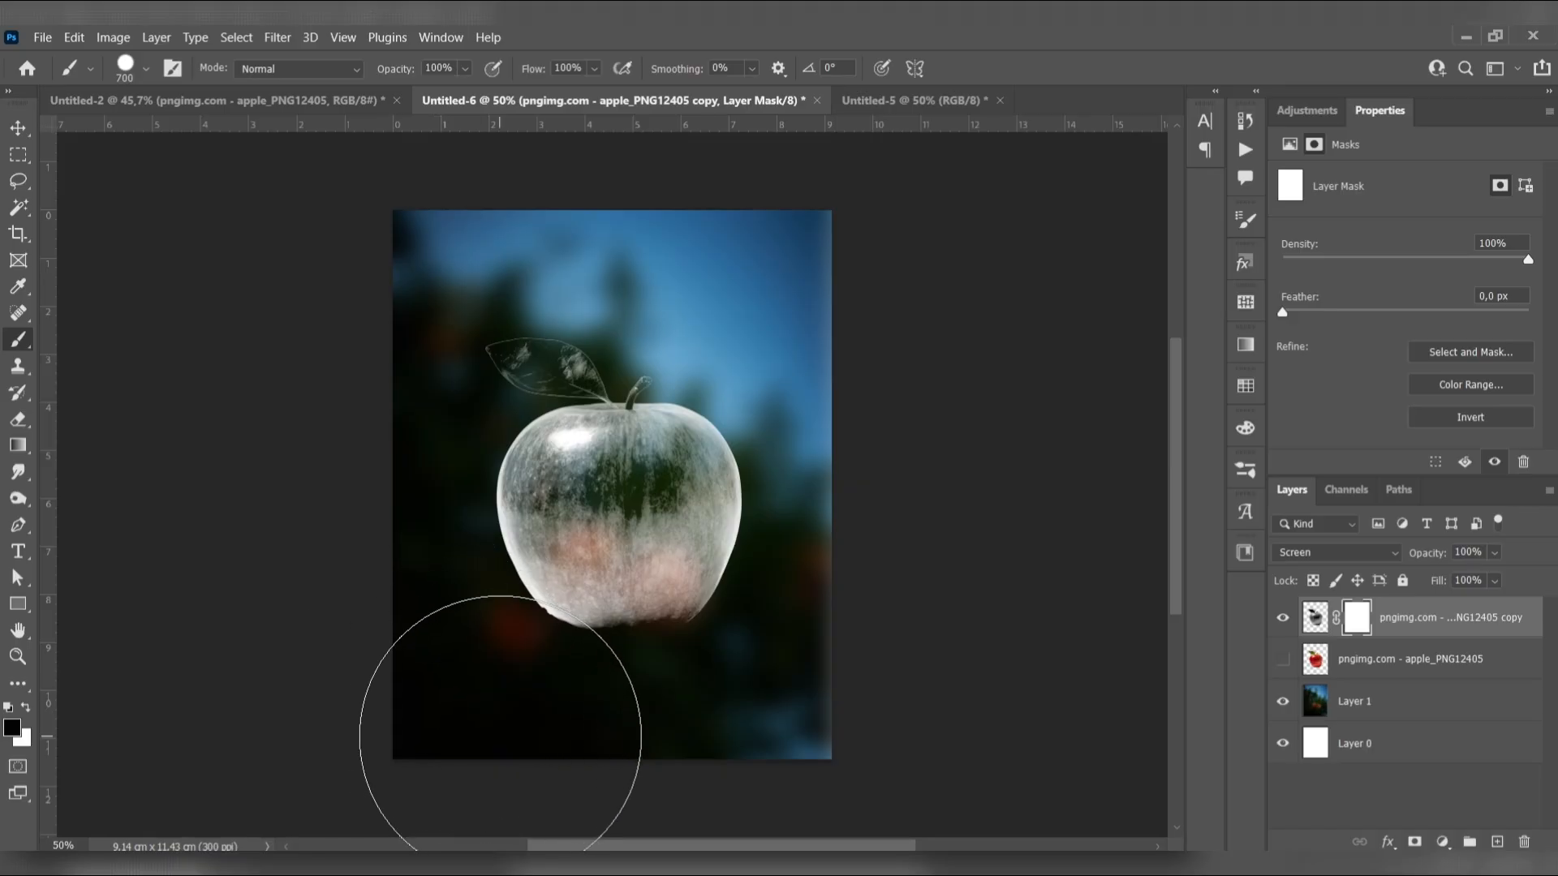
mouse_move(447, 667)
left_mouse_down()
mouse_move(777, 675)
mouse_move(560, 669)
mouse_move(472, 698)
mouse_move(494, 720)
left_mouse_up()
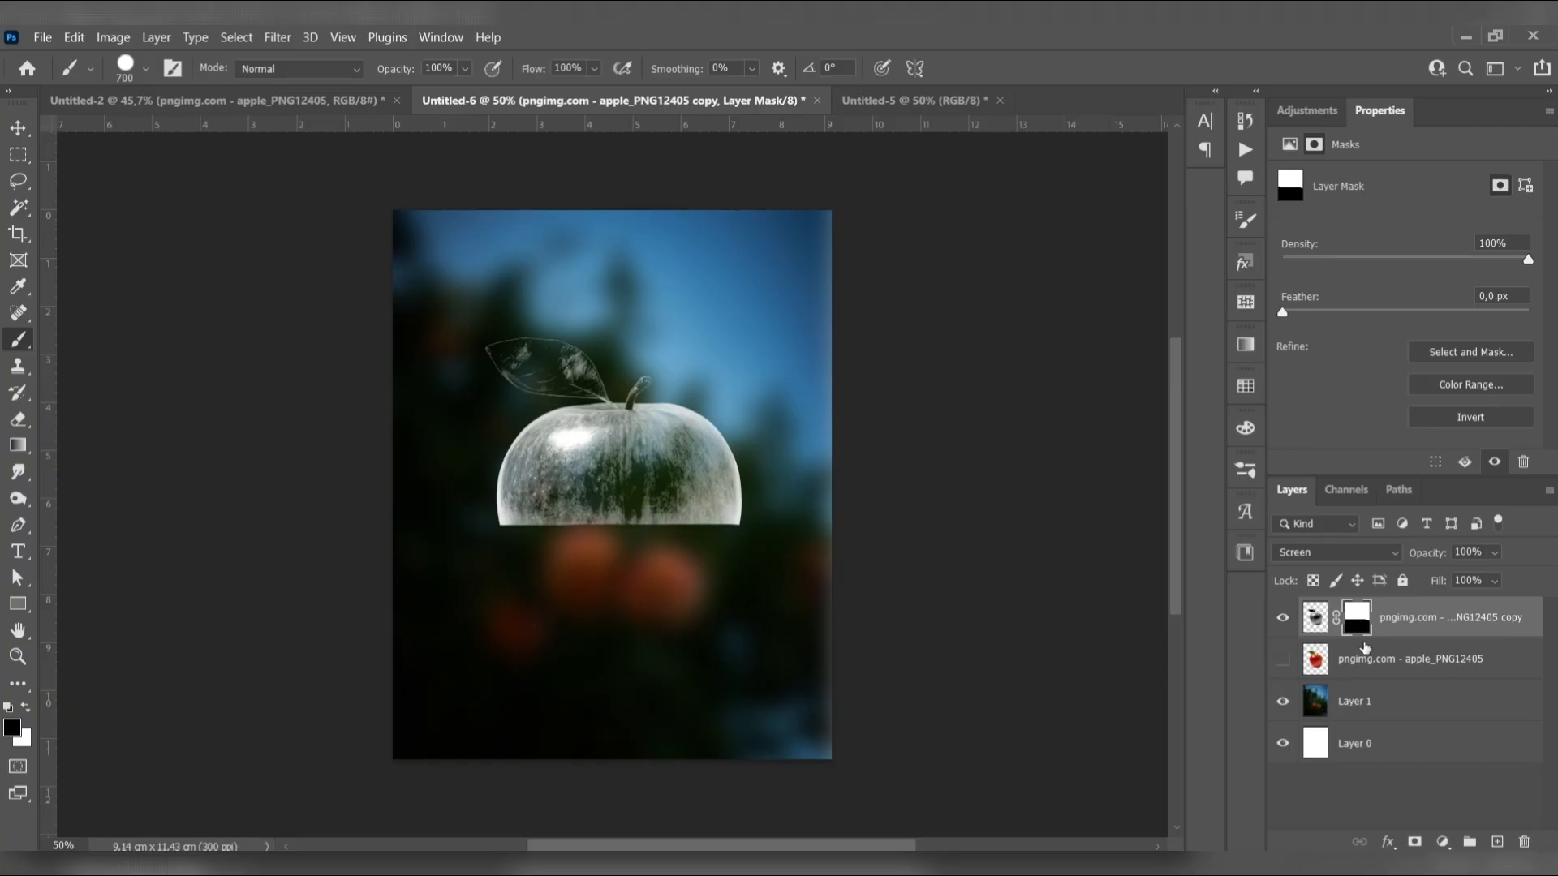
Show the original red apple layer, and give it an inverted copy of the grey apple's mask so only its lower half shows
left_click(1283, 659)
left_click(1352, 667)
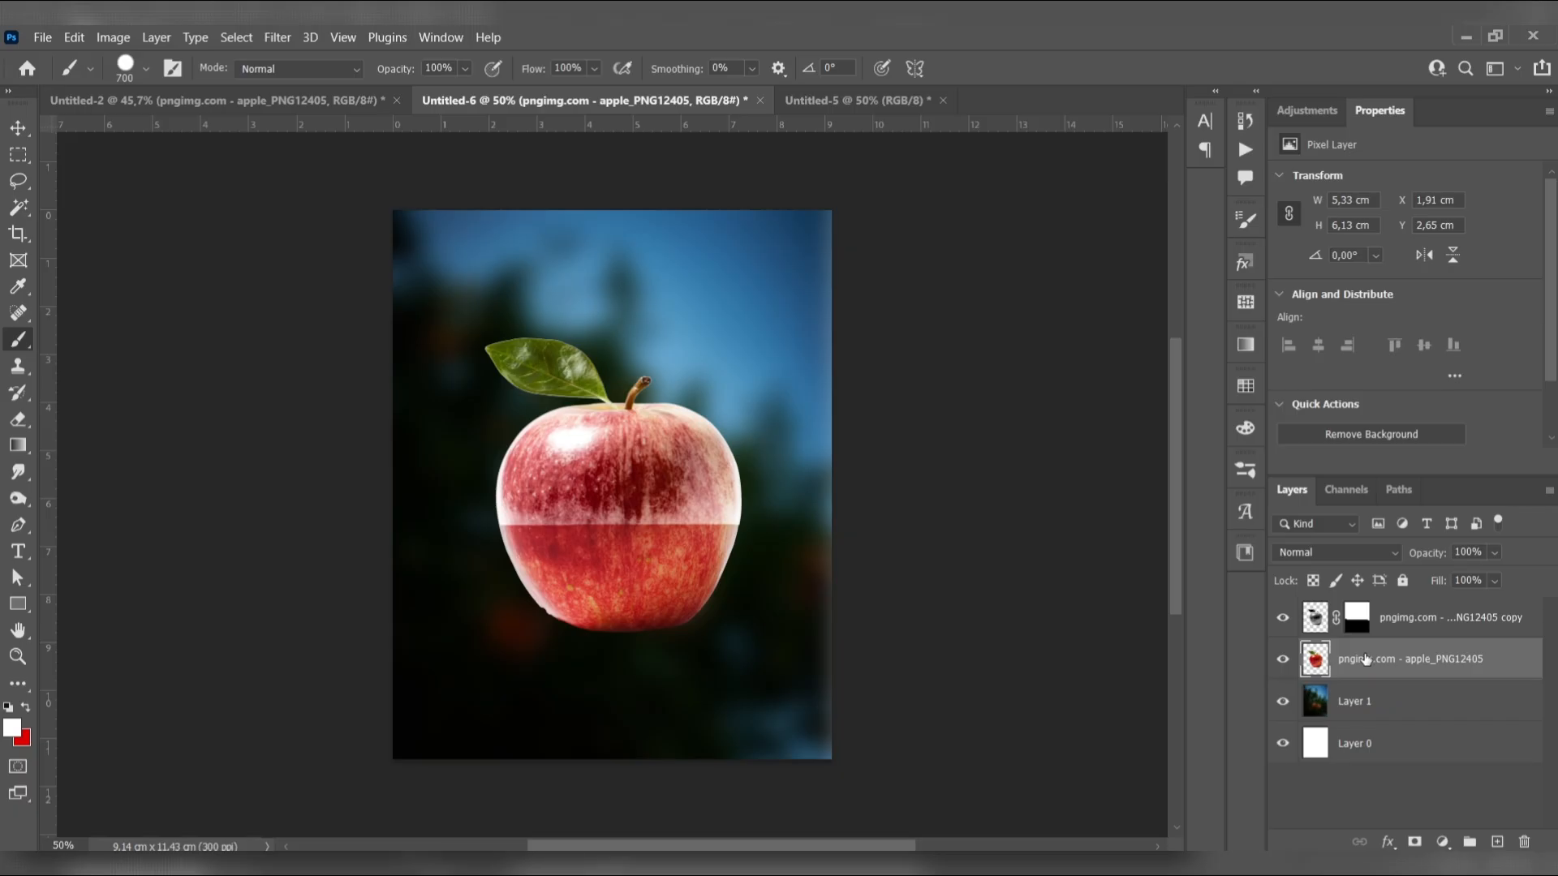
left_click_drag(1357, 620, 1371, 663)
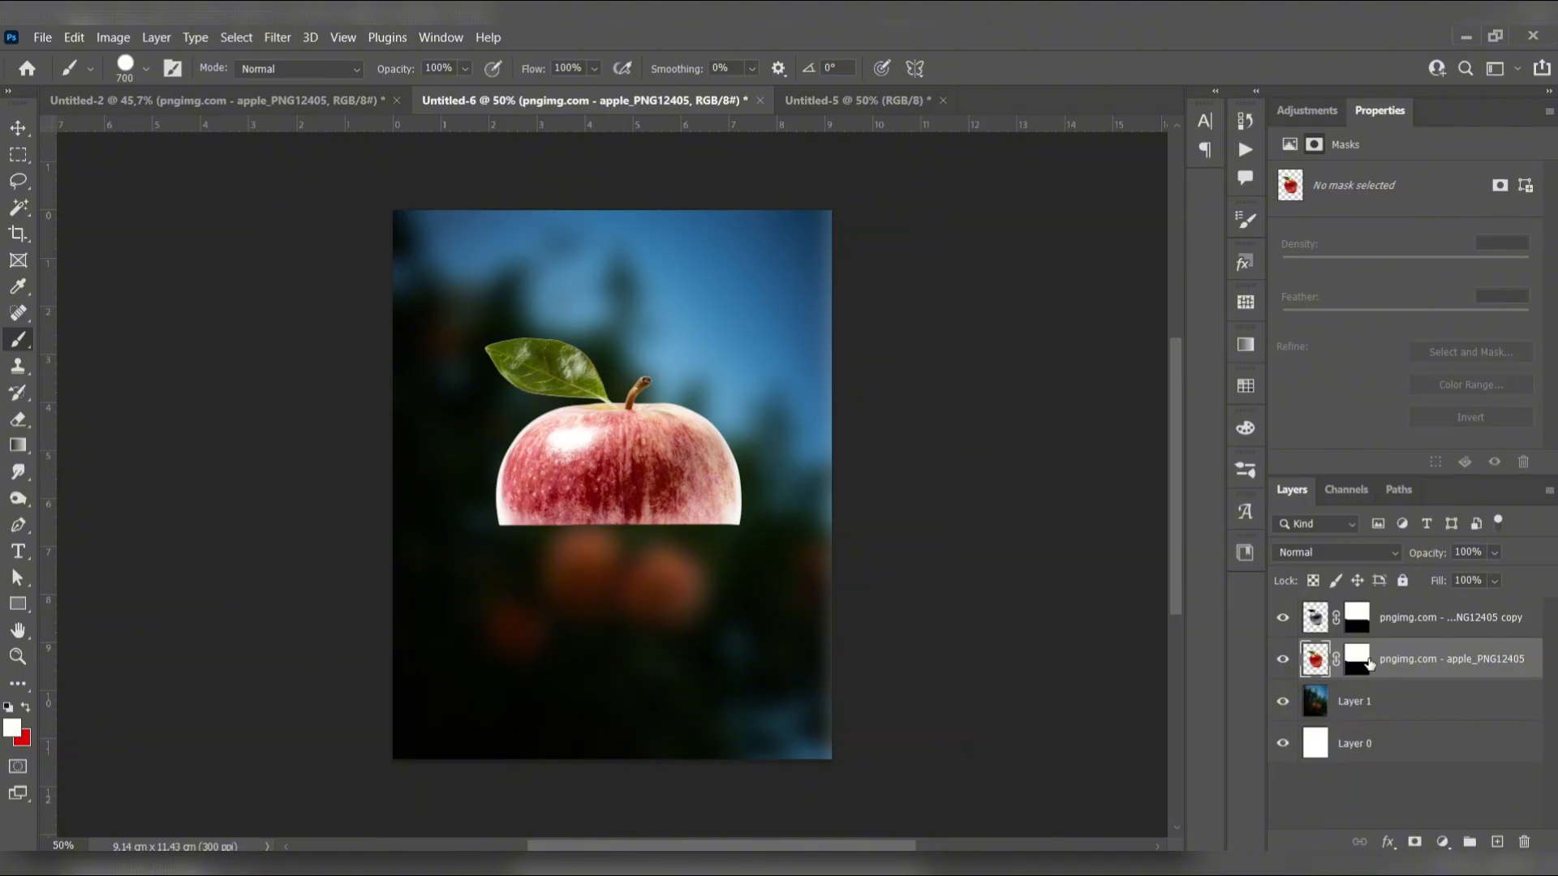
left_click(1370, 664)
key("ctrl+i")
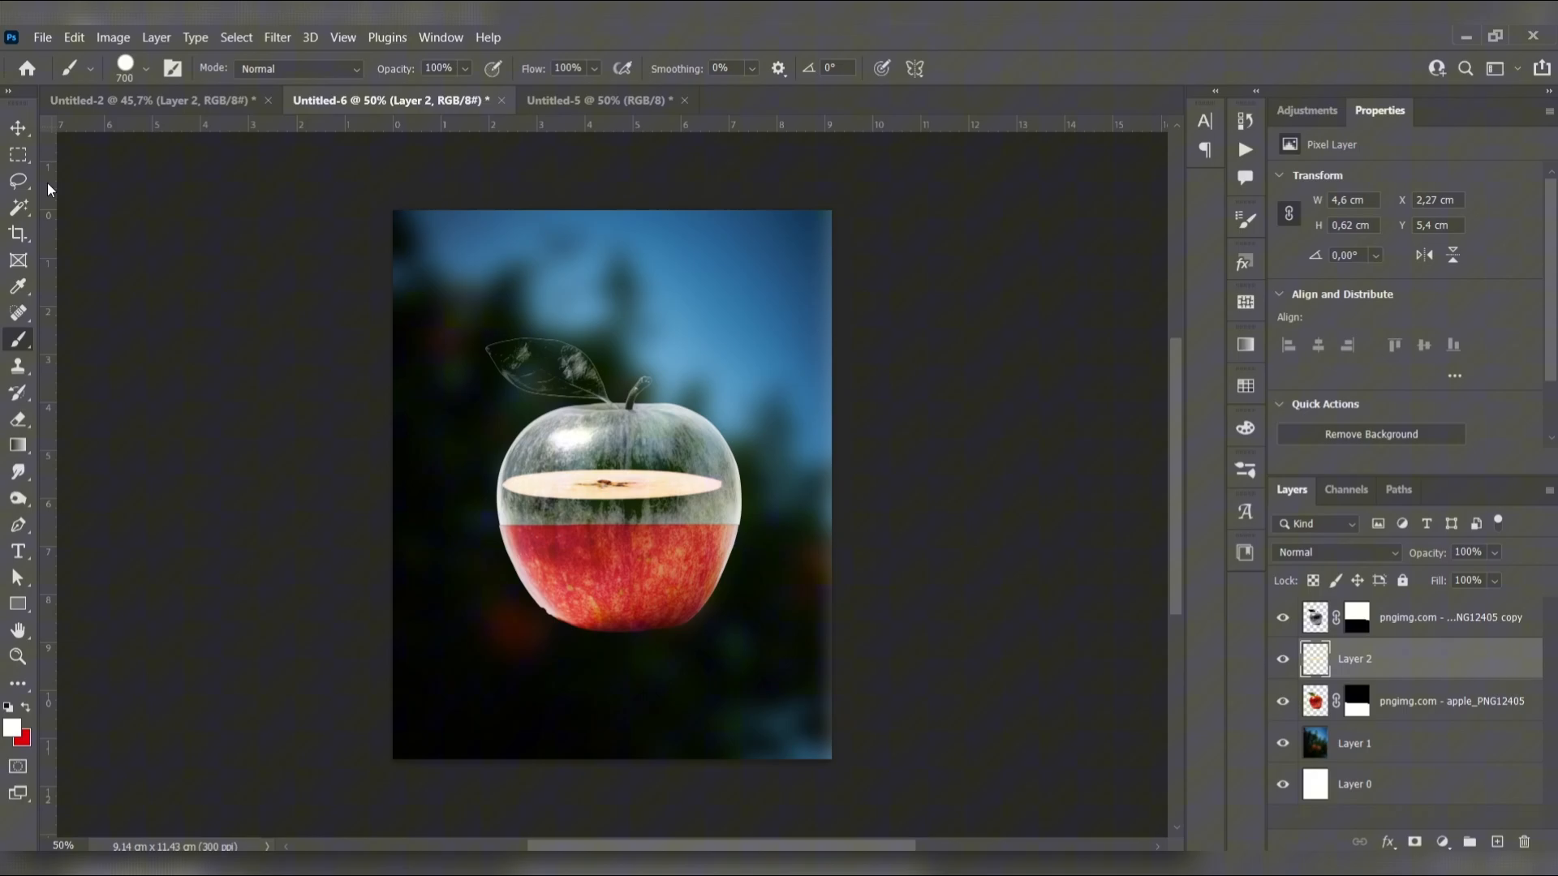
Bring the cut apple slice from the Untitled-2 document into the composition, keeping its layer between the grey and red apple layers
key("v")
left_click(661, 497)
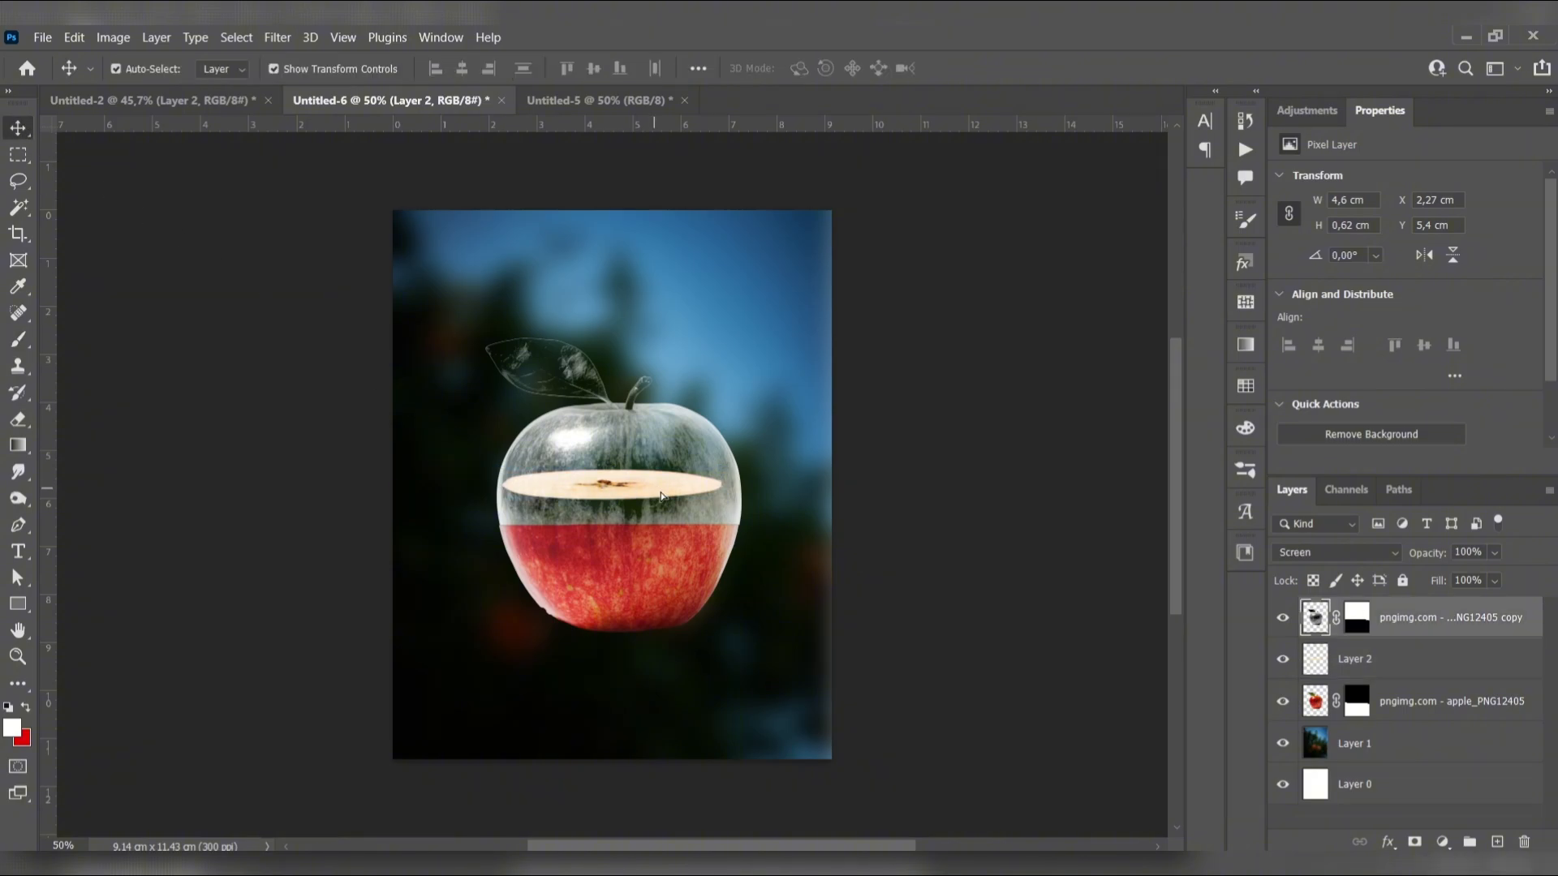
left_click_drag(662, 497, 668, 496)
key("shift+Left")
key("shift+Left")
key("shift+Left")
key("shift+Left")
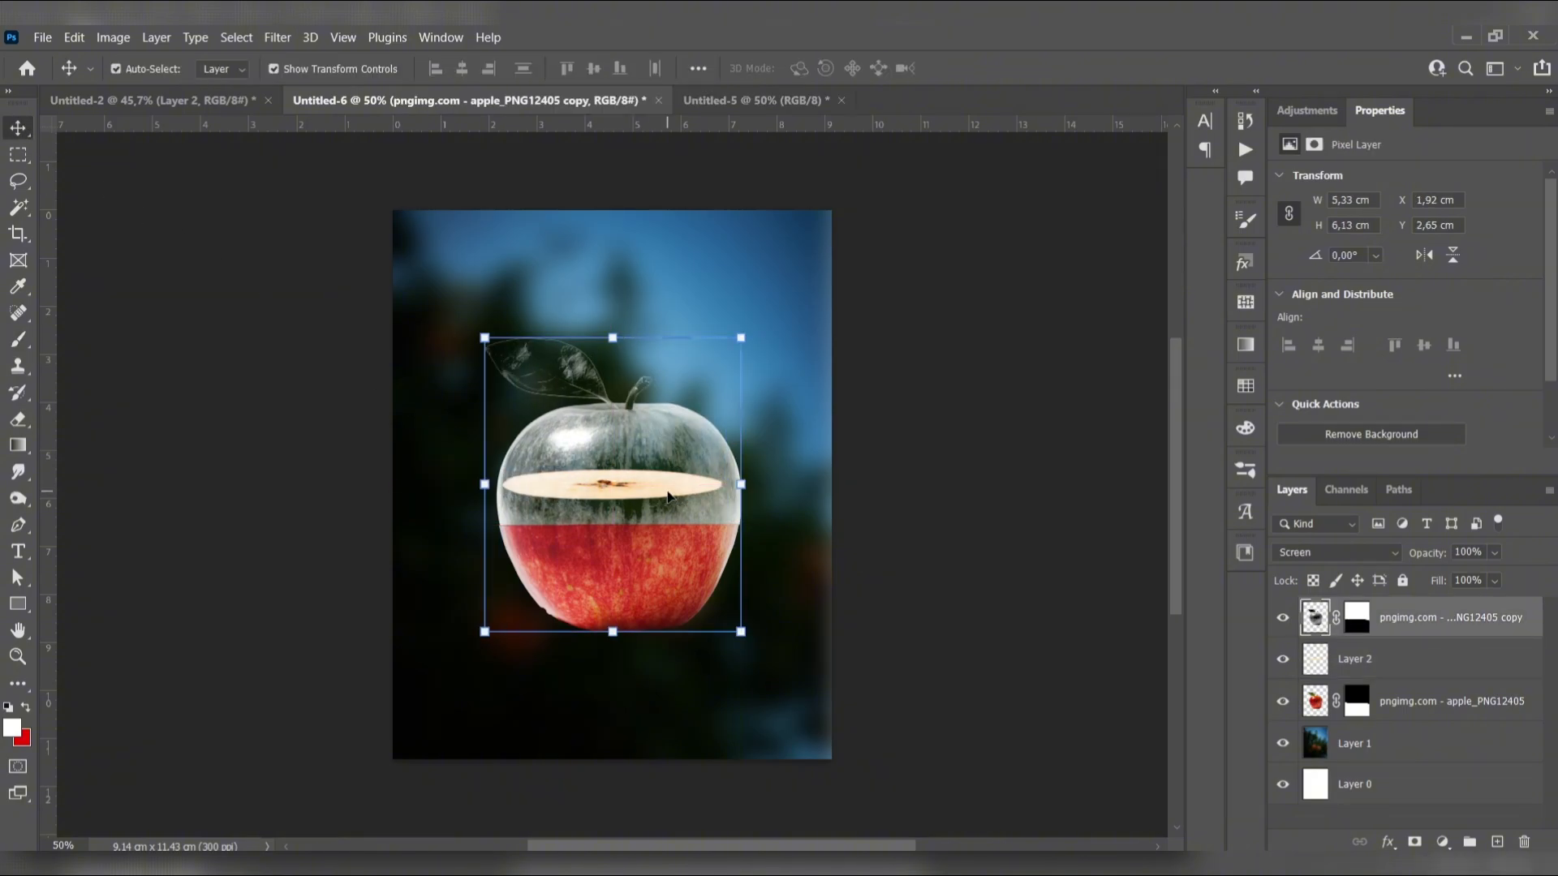
left_click_drag(1364, 659, 1388, 614)
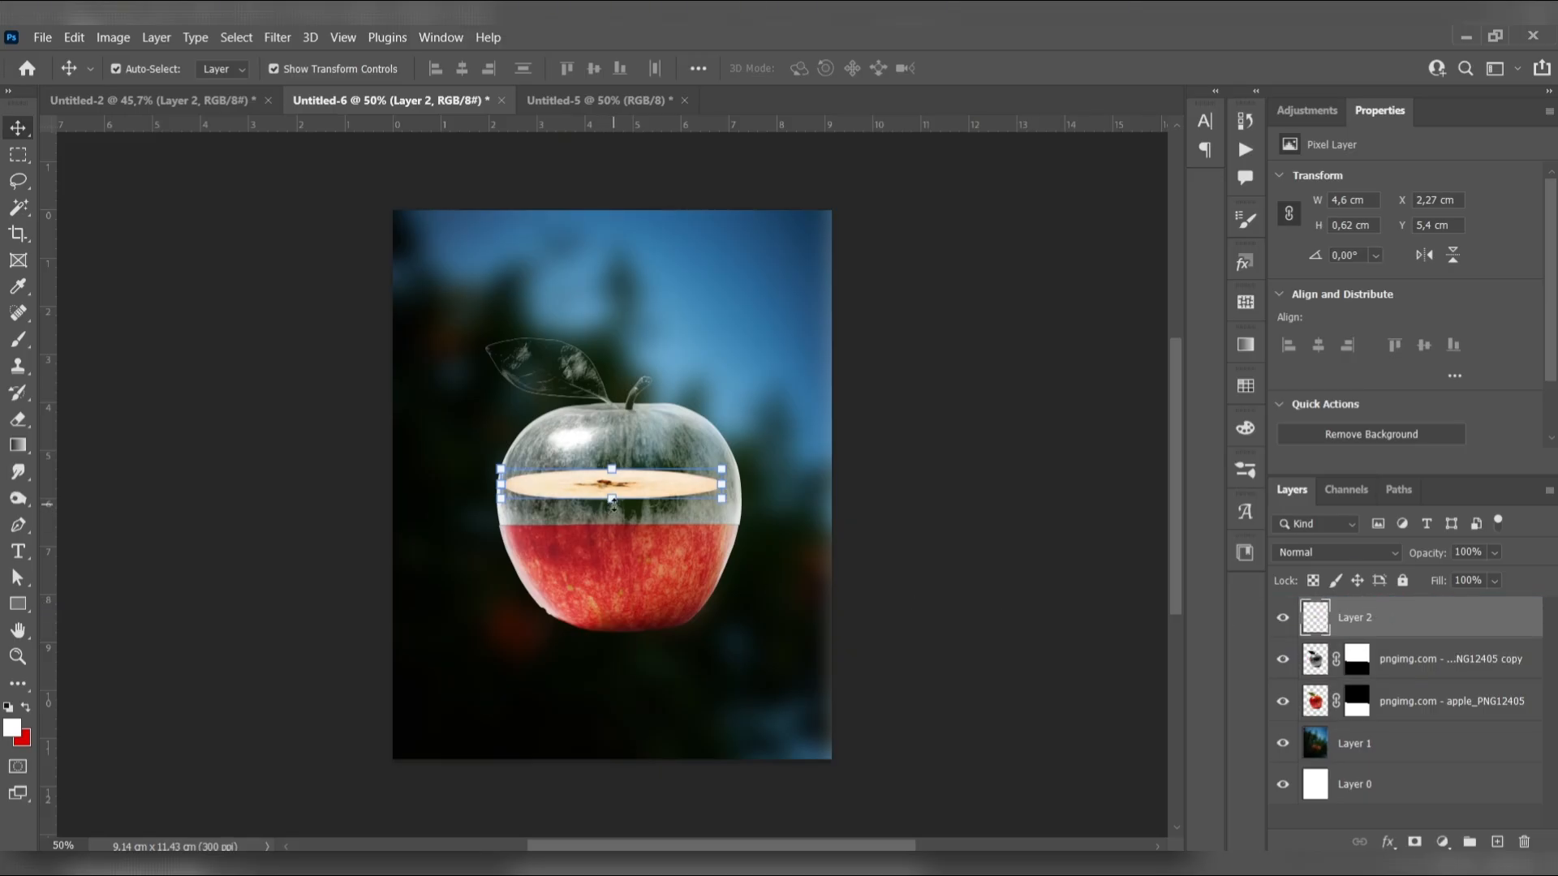
left_click_drag(1407, 632, 1355, 669)
Transform the apple slice to 110,13% width and 49,32% height so it spans the apple's cut line, and apply the transformation
key("ctrl+t")
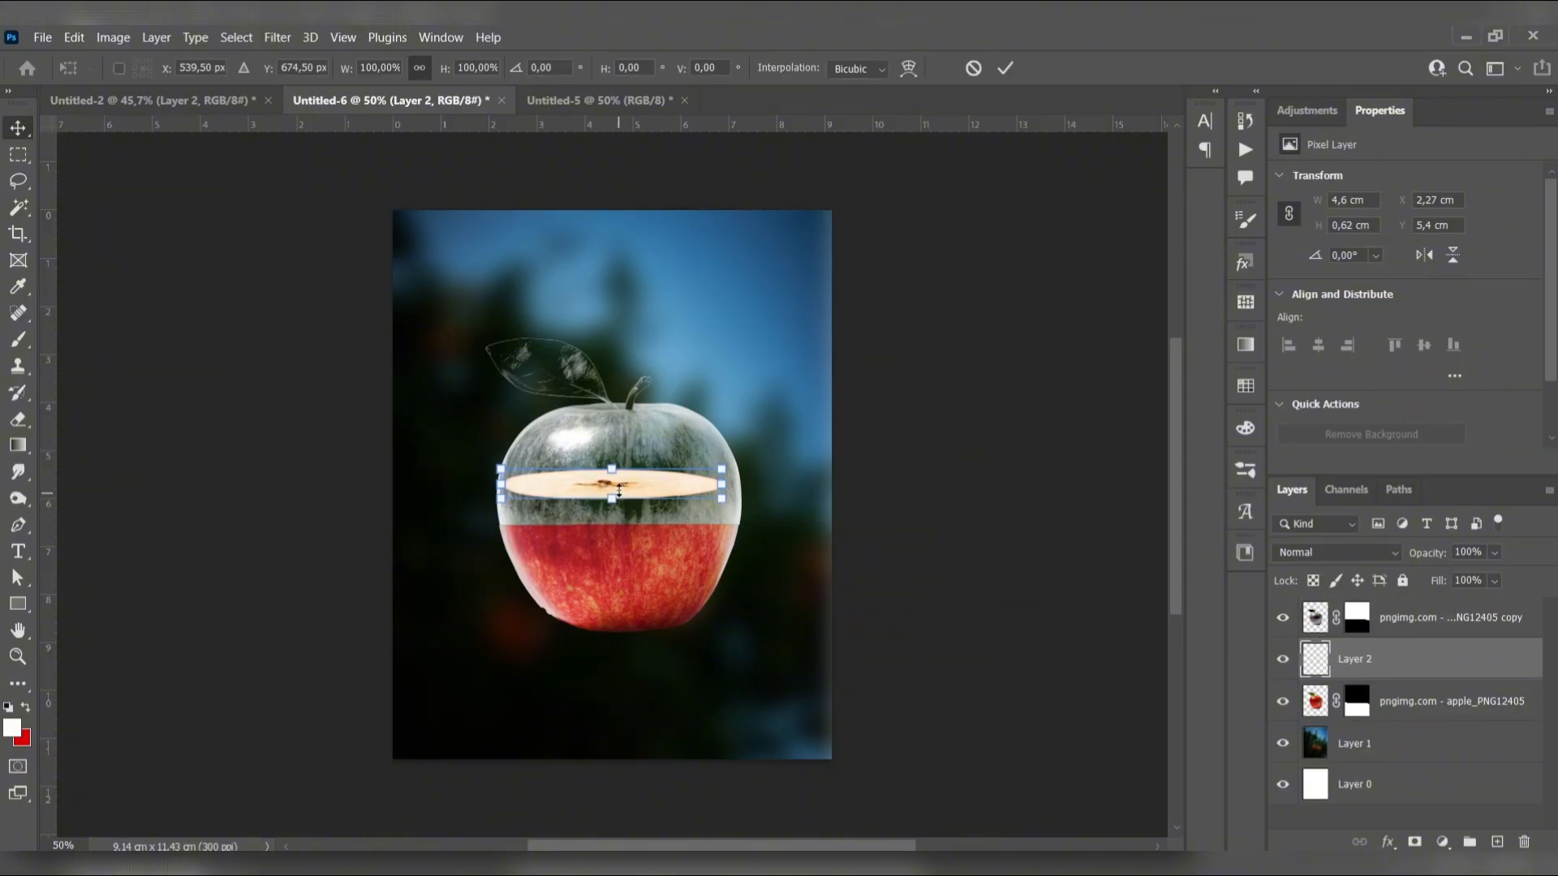
left_click_drag(613, 499, 637, 526)
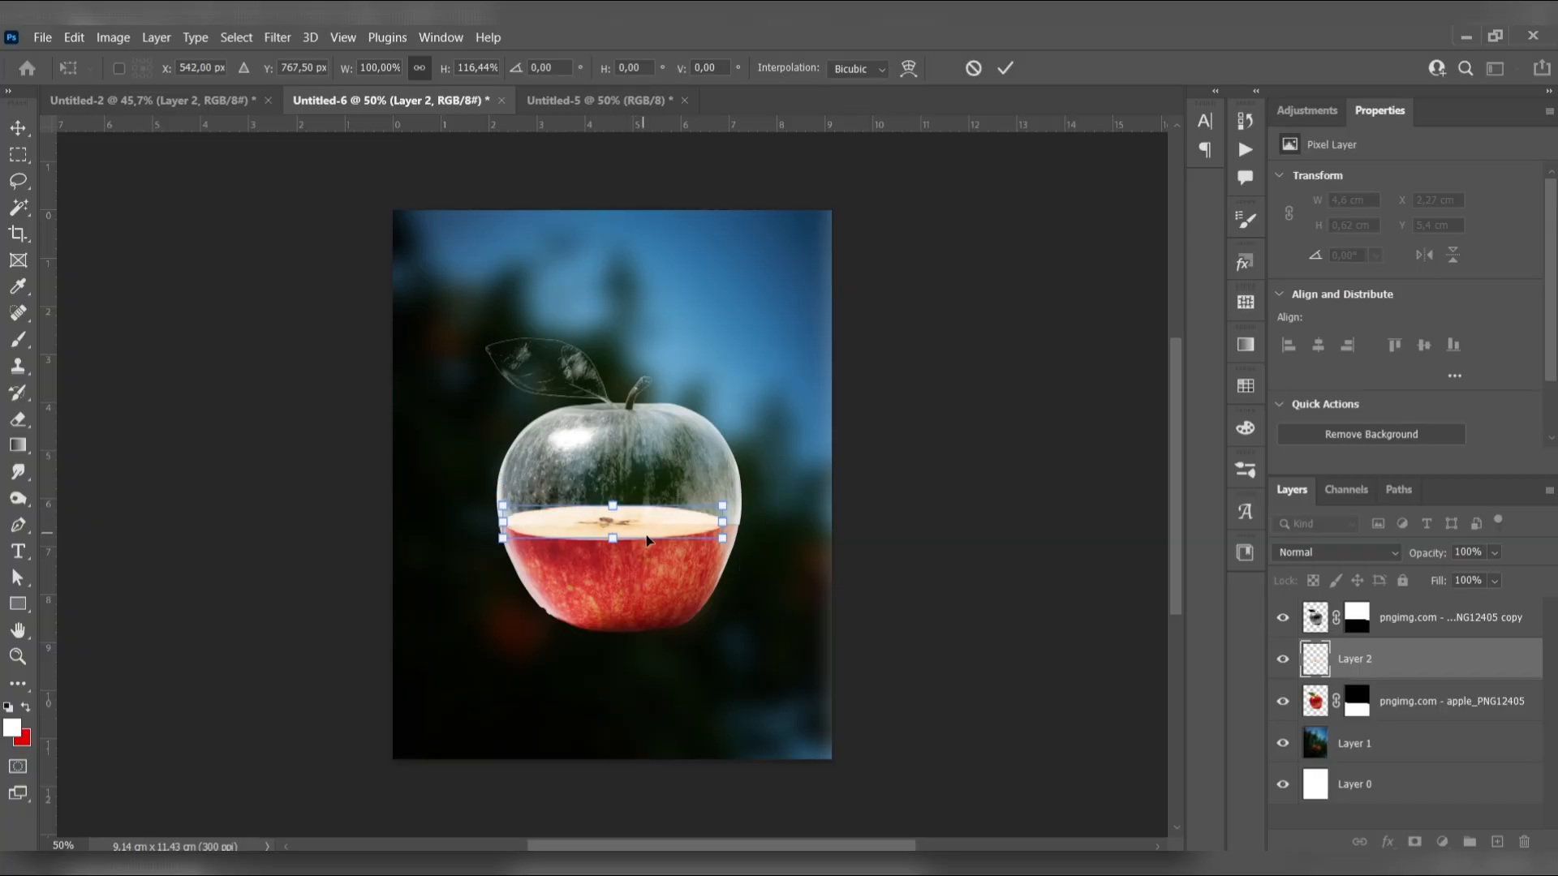
scroll(645, 548, "up", 5)
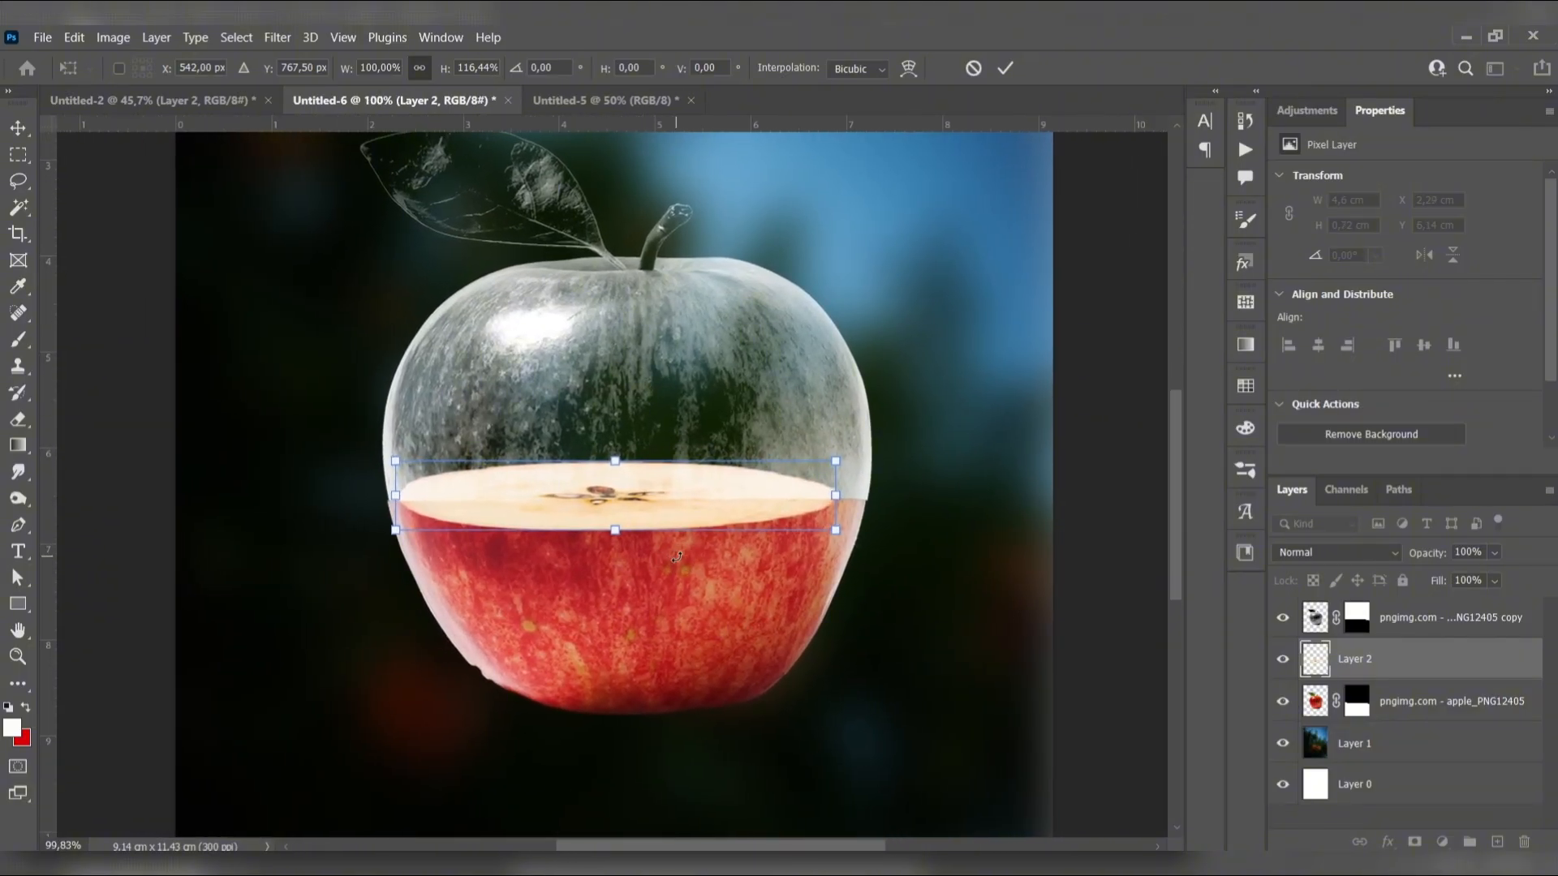
scroll(717, 569, "up", 1)
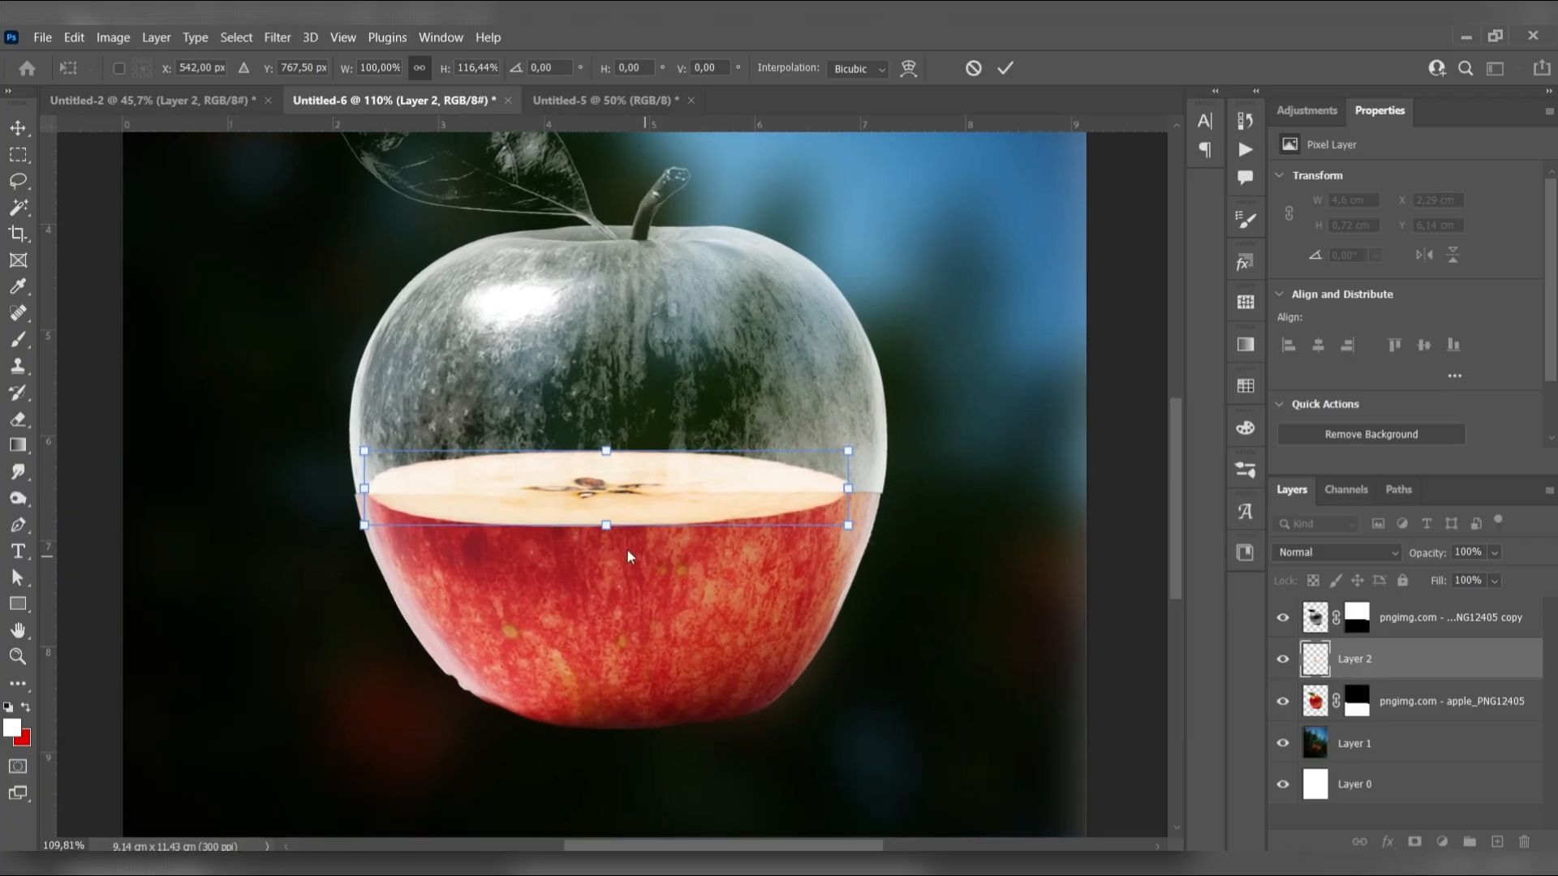
left_click_drag(608, 525, 598, 501)
left_click_drag(359, 470, 349, 524)
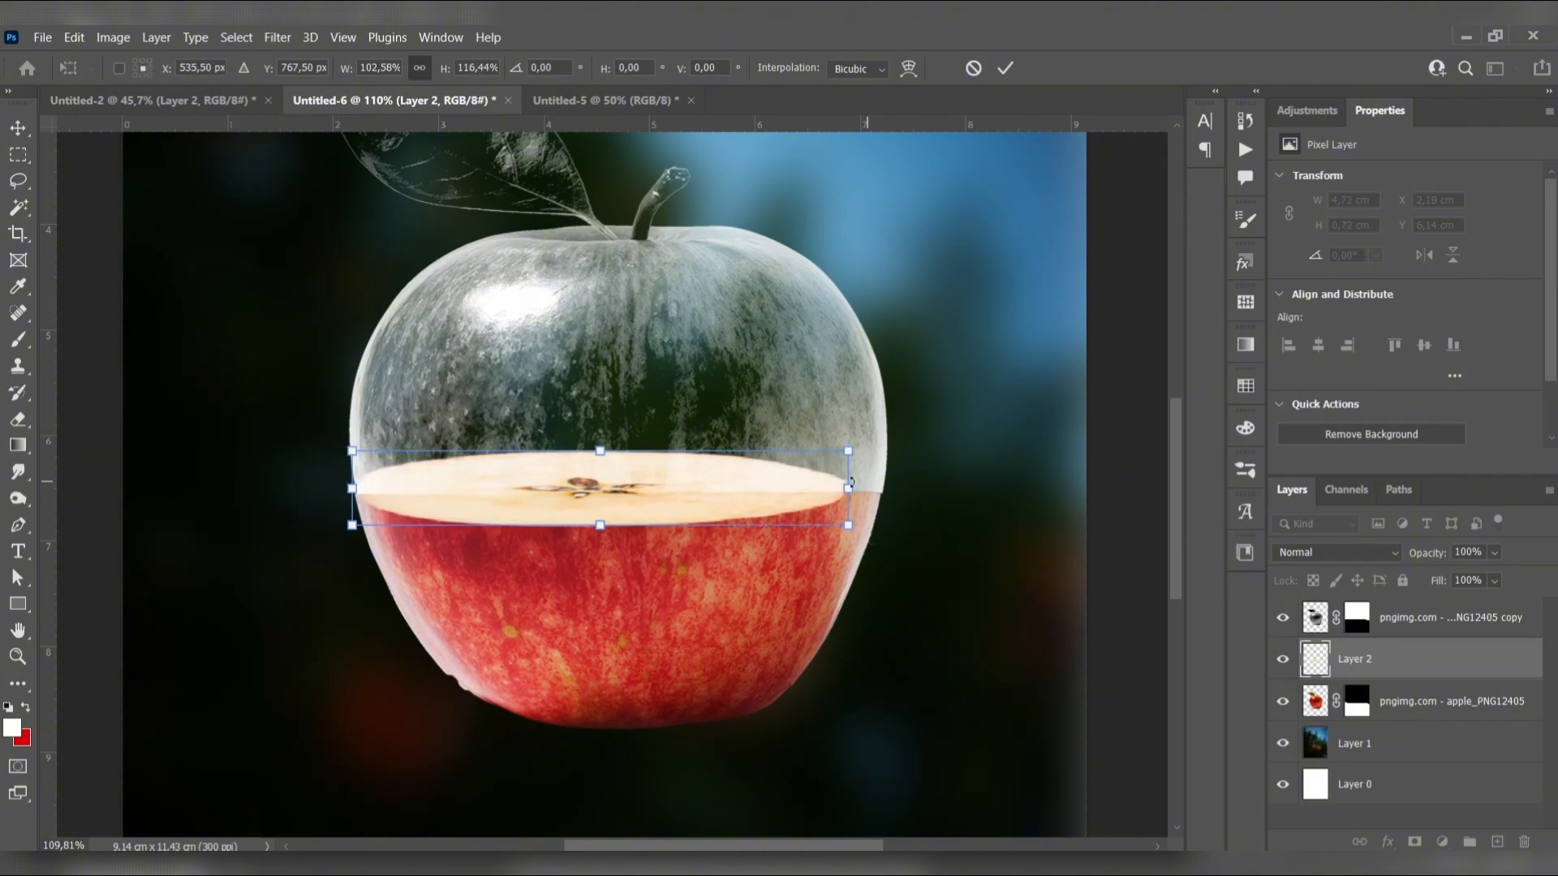
left_click_drag(847, 487, 885, 489)
left_click_drag(618, 526, 618, 513)
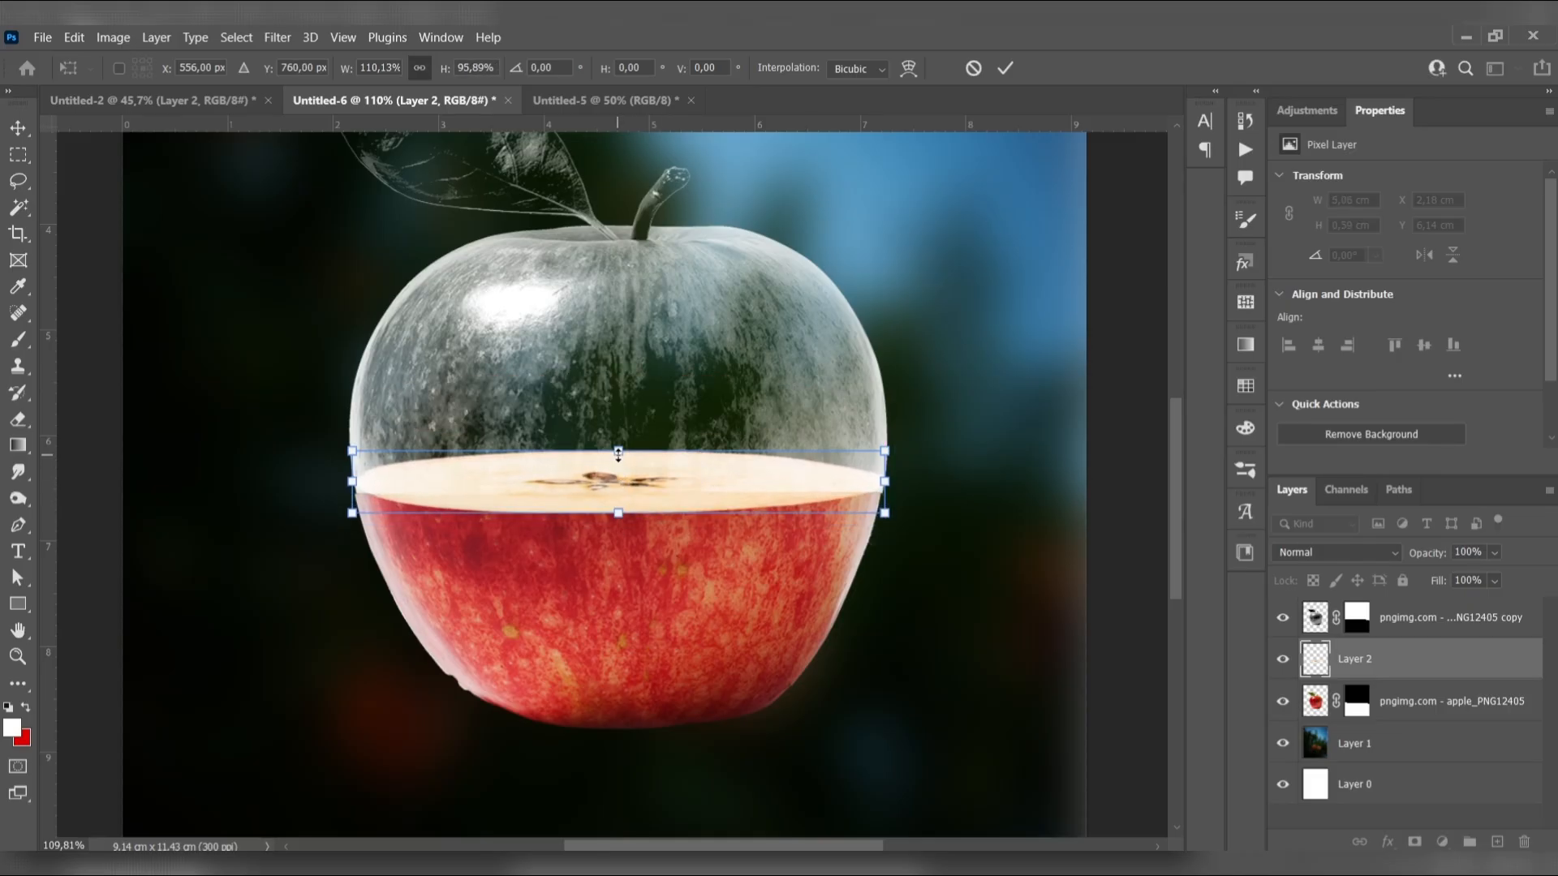
left_click_drag(619, 454, 618, 508)
left_click(22, 128)
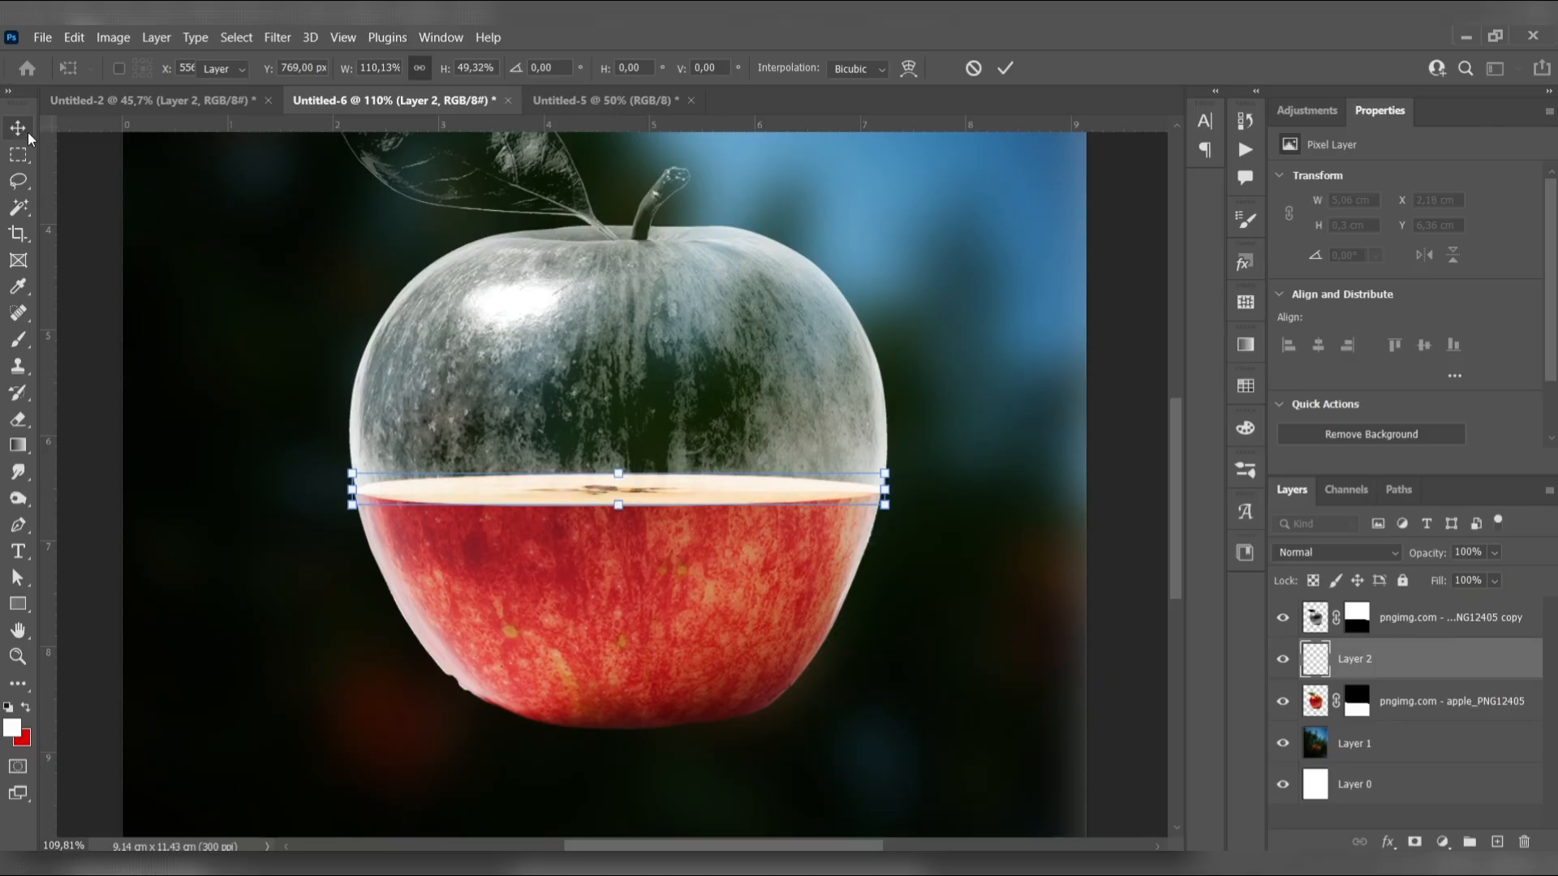
left_click(109, 236)
scroll(649, 483, "down", 5)
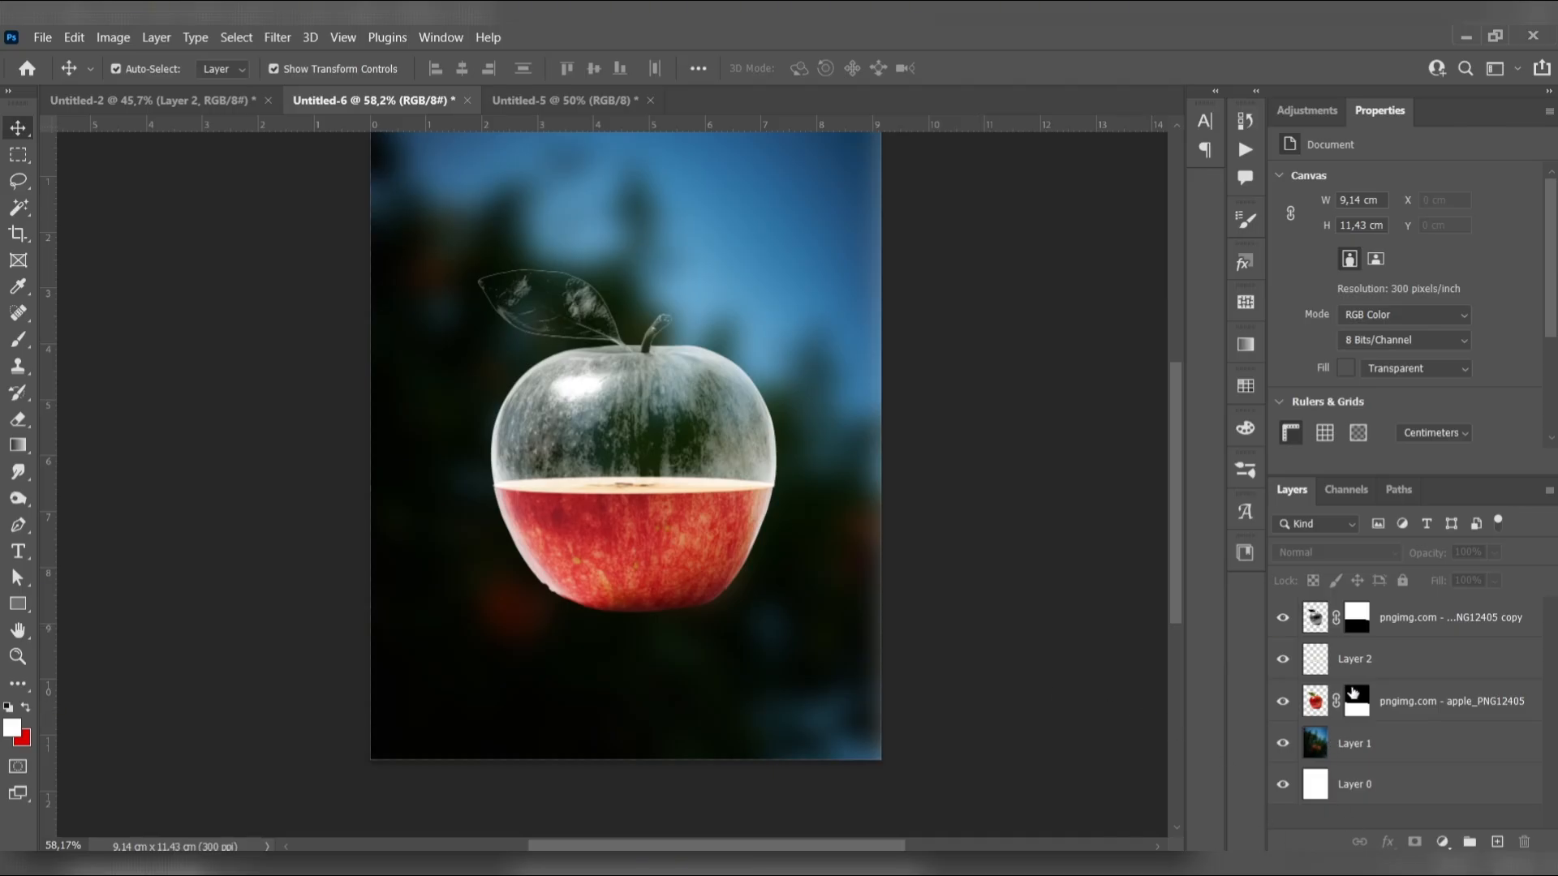
Paint white on the grey apple copy's mask with a smaller Hard Round brush to extend the glass around the cut slice's left end
left_click(1362, 671)
left_click(1366, 625)
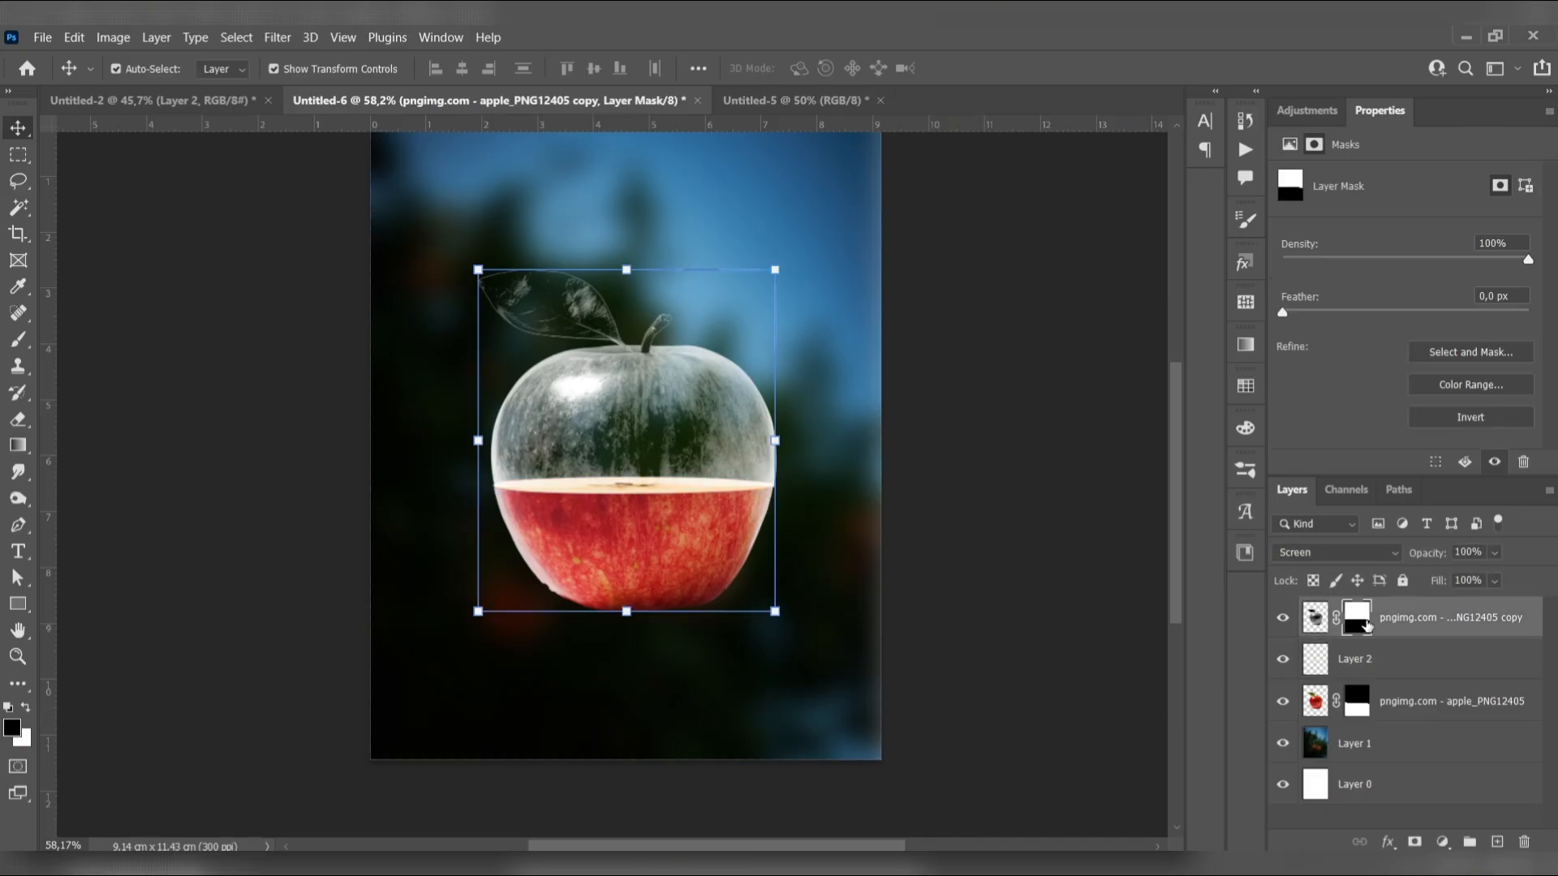
key("b")
scroll(552, 543, "up", 5)
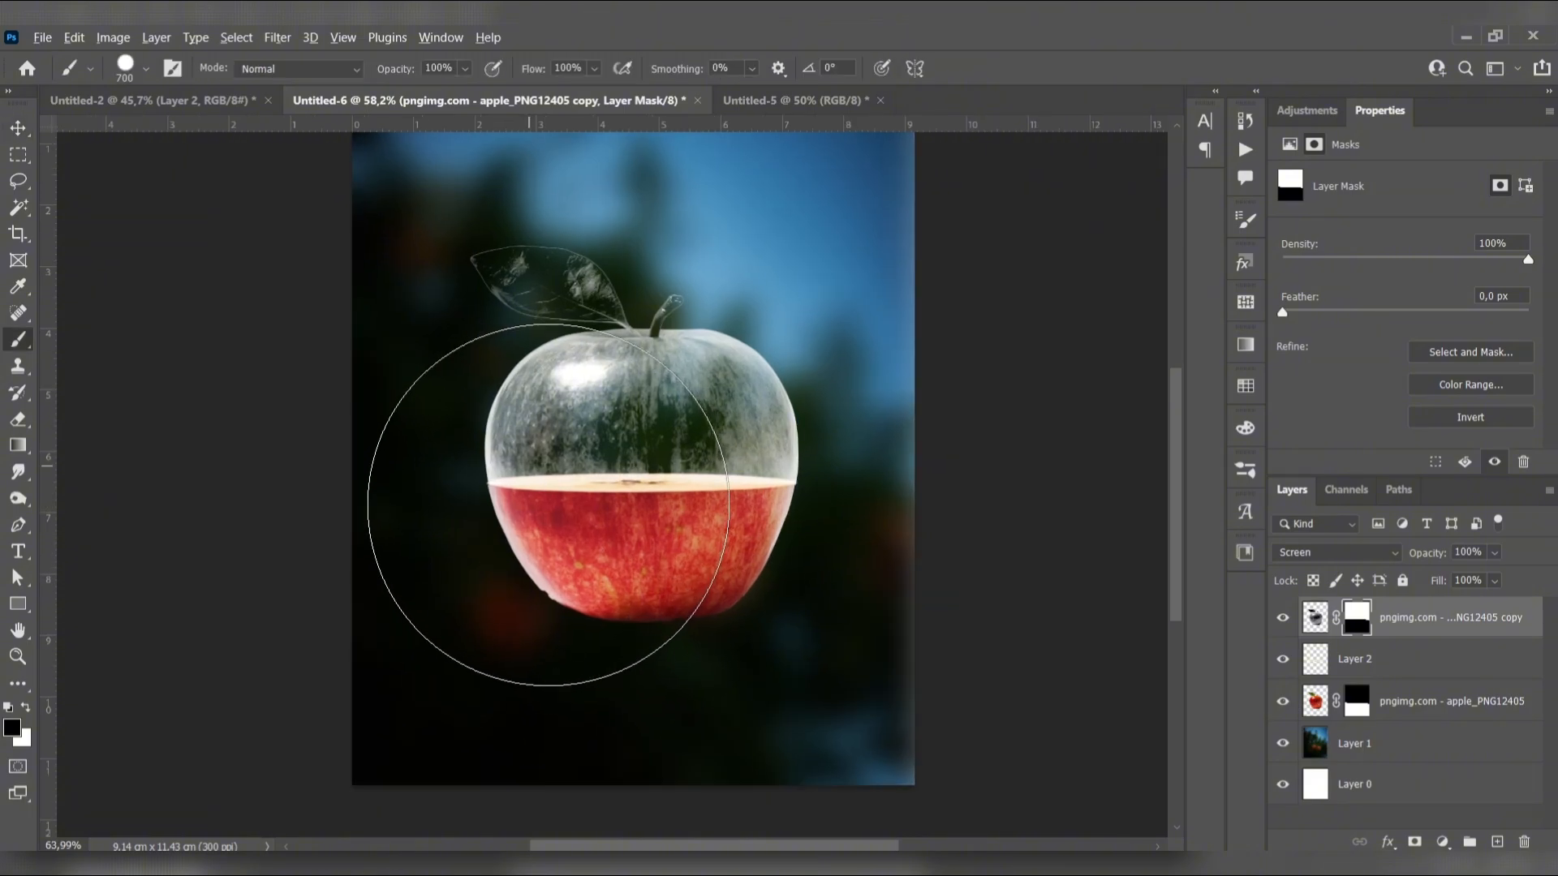
key("bracketleft")
key("bracketleft")
key("bracketleft")
key("bracketleft")
key("bracketleft")
key("bracketleft")
key("bracketleft")
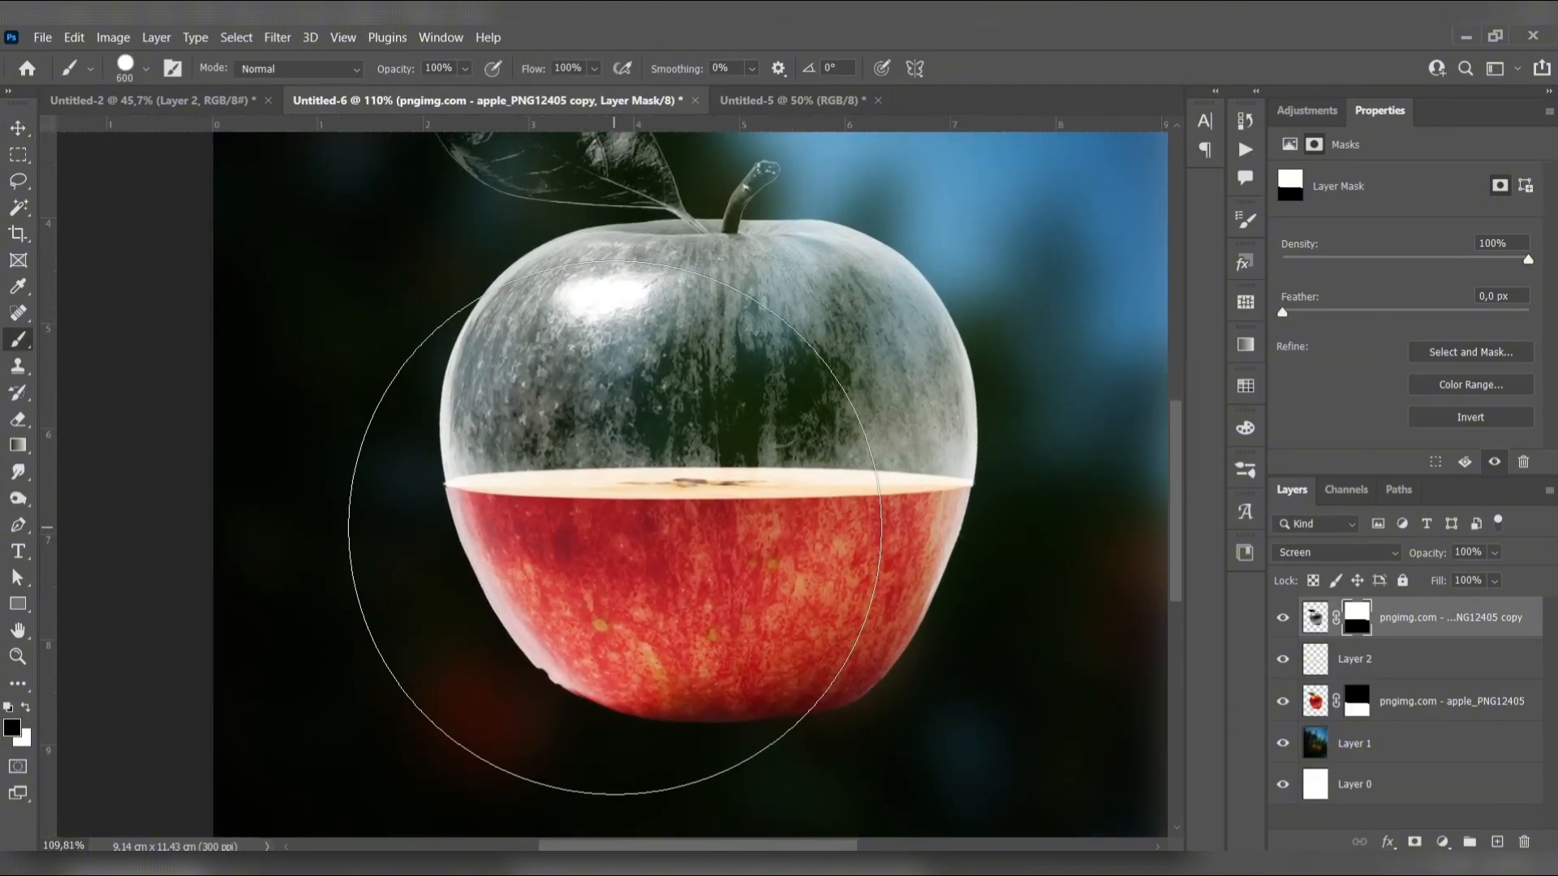
key("bracketleft")
key("bracketleft")
key("bracketleft")
key("bracketleft")
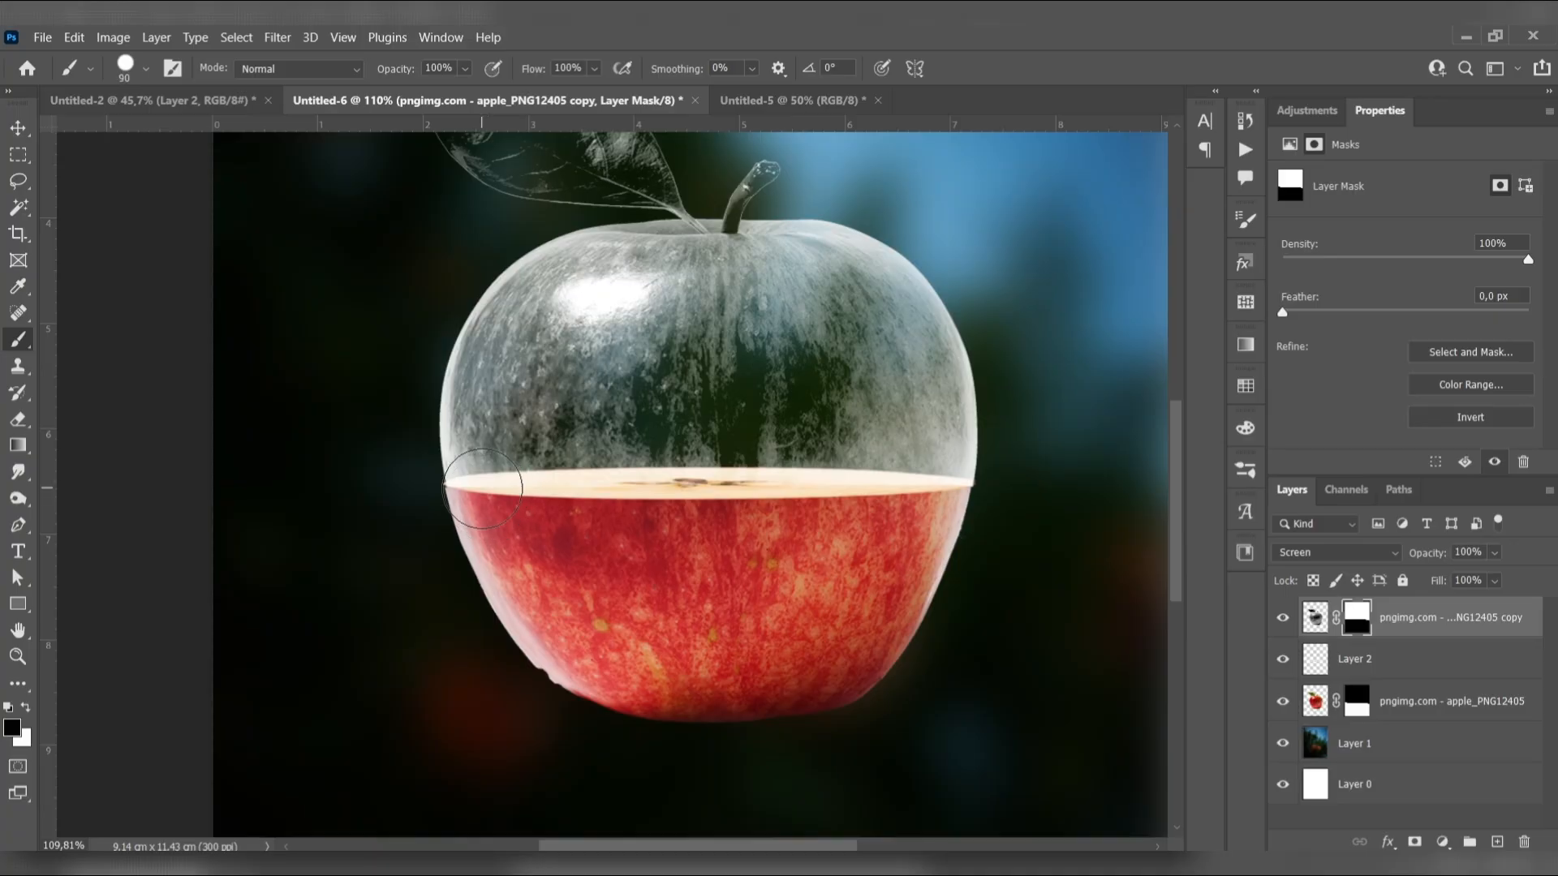
key("x")
mouse_move(483, 487)
left_mouse_down()
mouse_move(466, 489)
mouse_move(523, 490)
left_mouse_up()
key("ctrl+z")
key("bracketleft")
key("bracketleft")
key("bracketleft")
key("bracketleft")
mouse_move(465, 476)
left_mouse_down()
mouse_move(503, 477)
mouse_move(471, 484)
mouse_move(484, 485)
left_mouse_up()
Refine the grey apple copy's mask along the cut slice toward its right end with a 20 px brush
key("bracketleft")
key("bracketleft")
key("bracketleft")
scroll(499, 485, "up", 4)
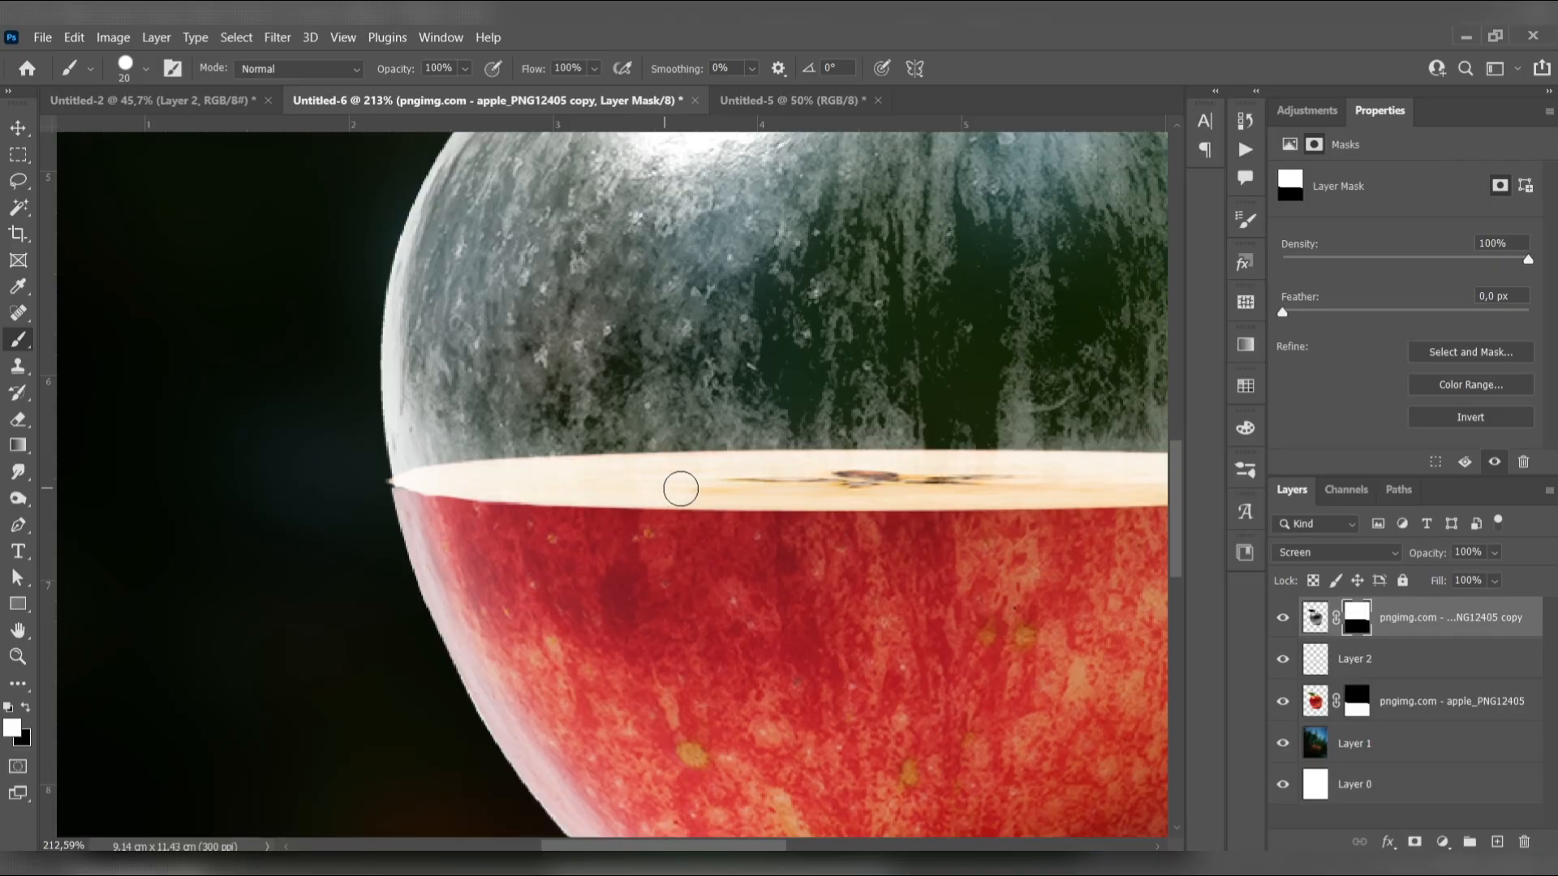
left_click_drag(909, 485, 728, 484)
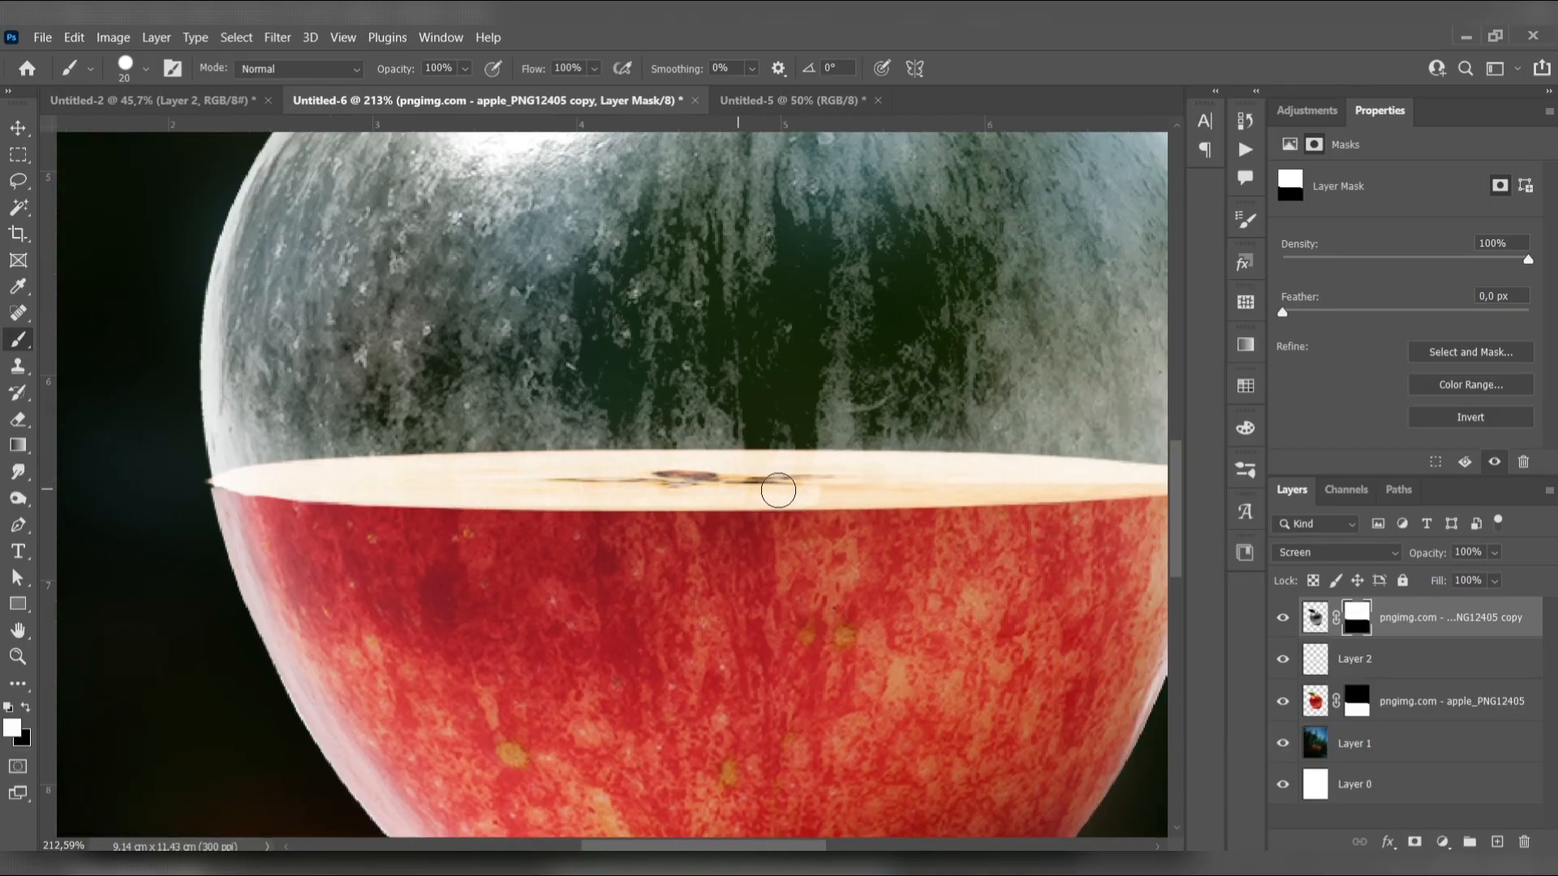
mouse_move(933, 475)
left_mouse_down()
mouse_move(667, 471)
mouse_move(661, 495)
mouse_move(878, 479)
left_mouse_up()
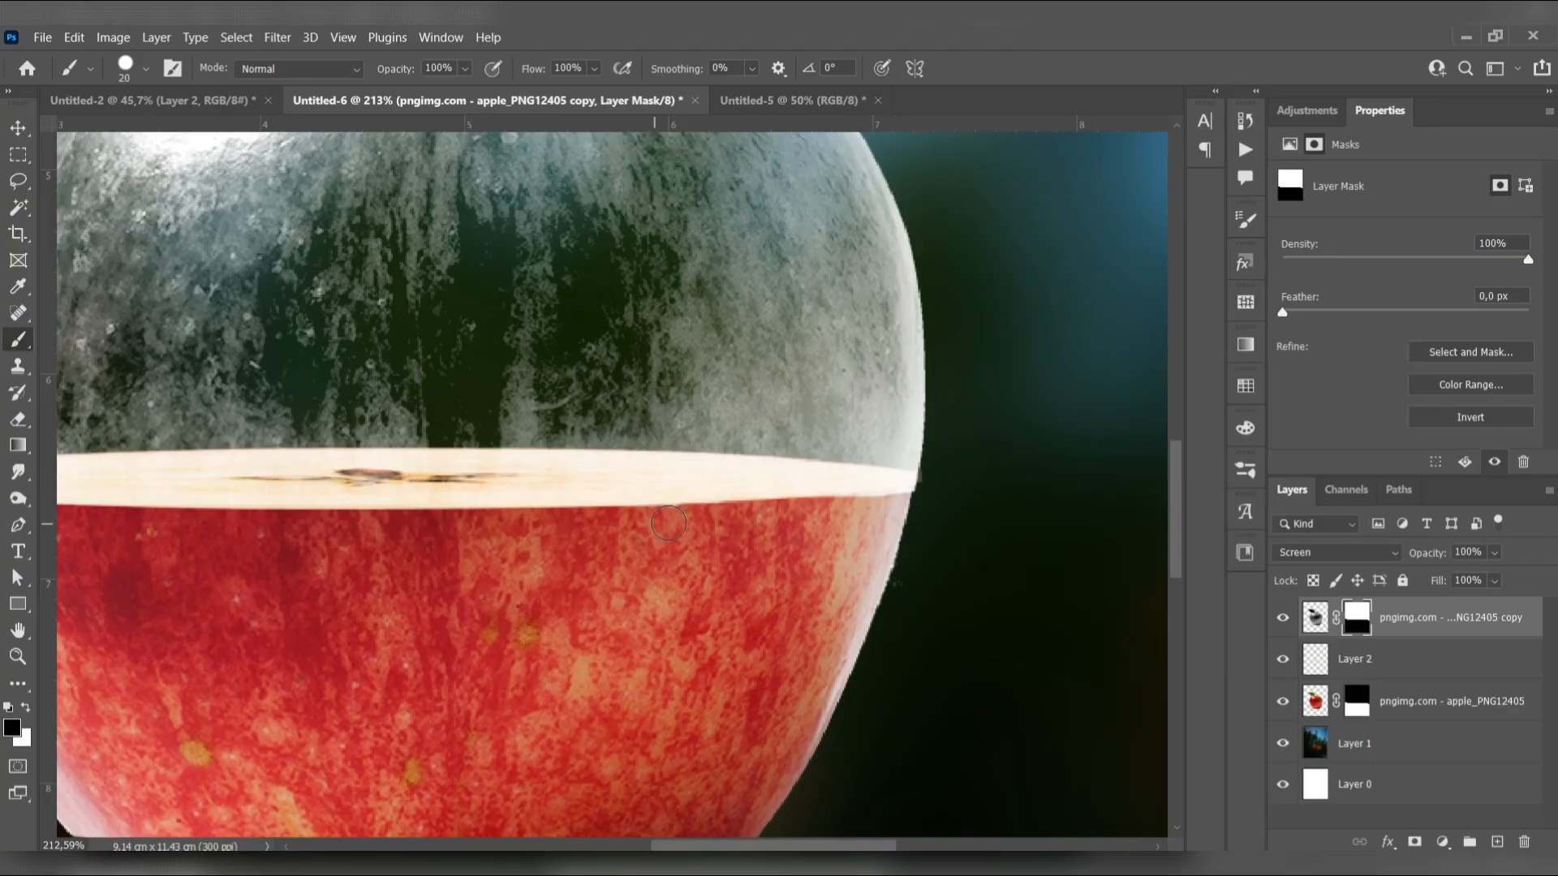
scroll(673, 540, "down", 10)
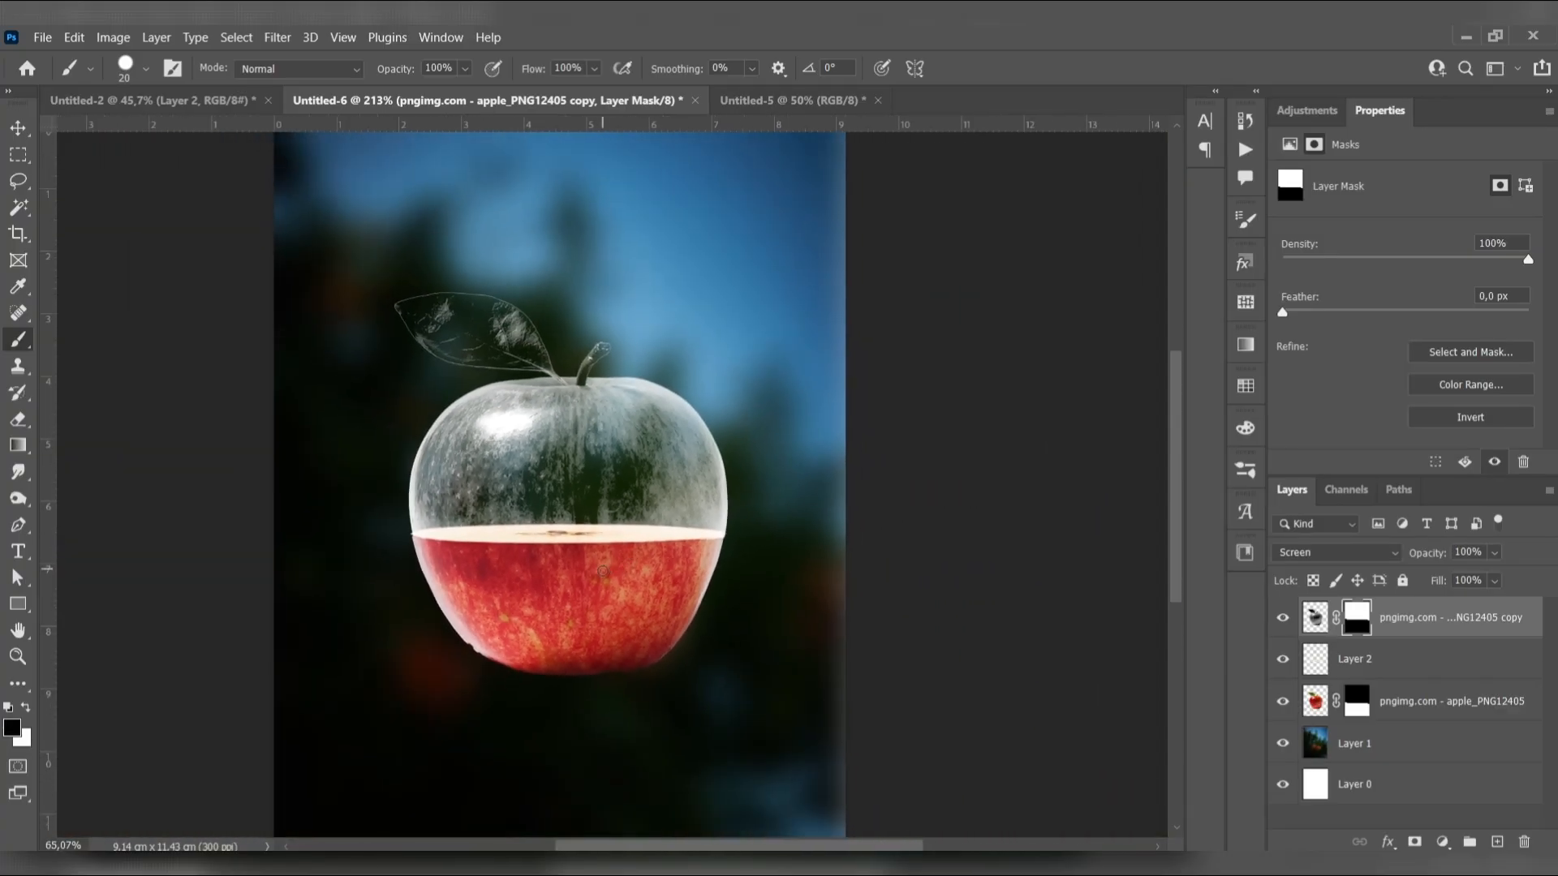
scroll(597, 545, "down", 2)
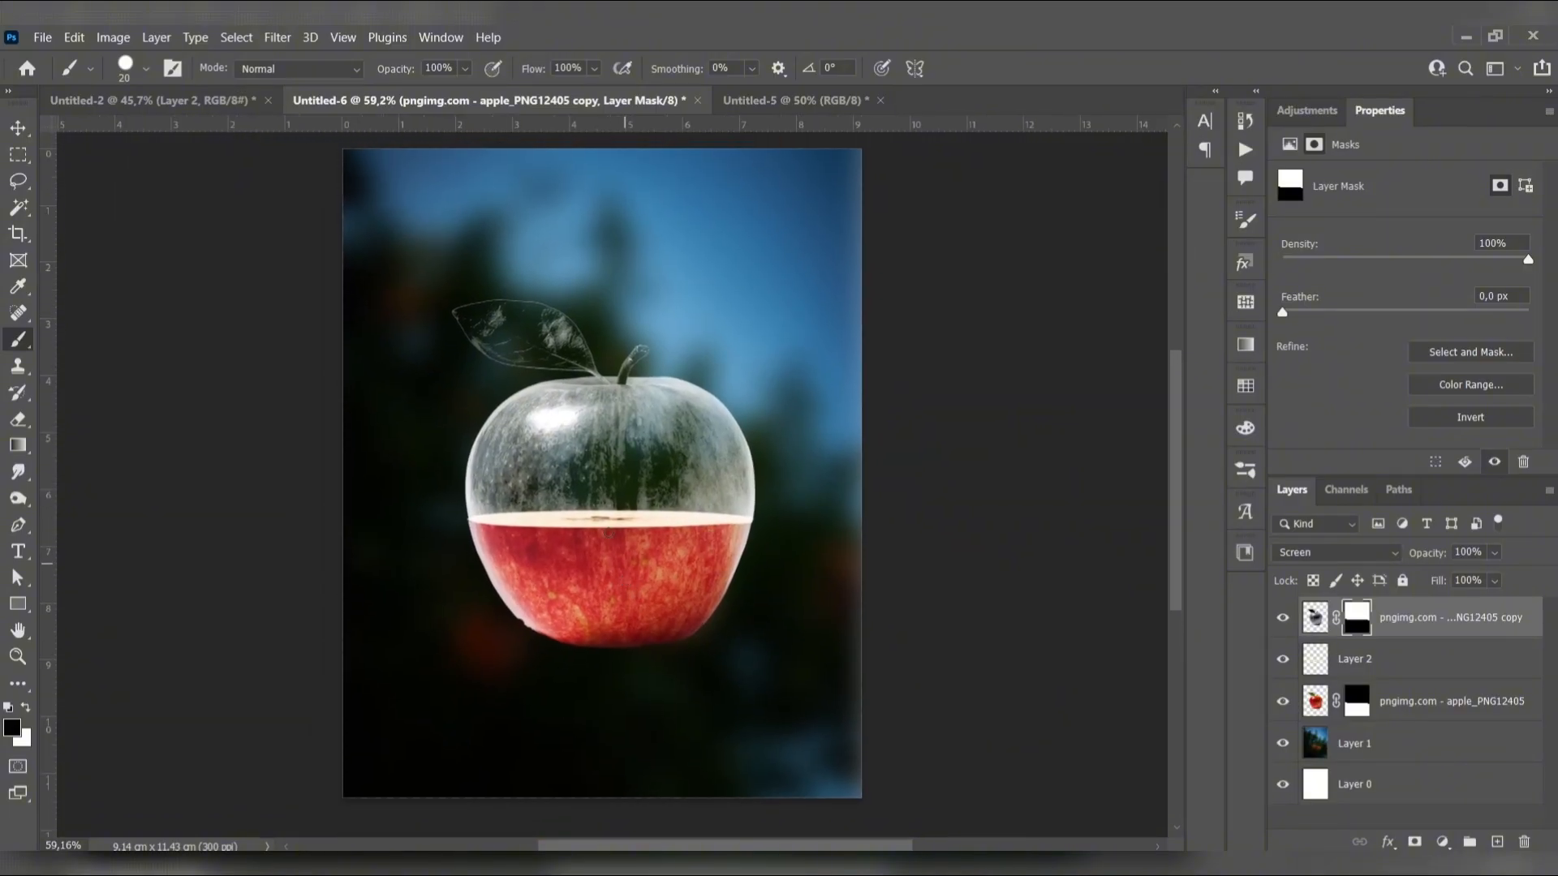
Stamp a white water splash over the apple's left side on a new layer, using the istockphoto_8498073-water-splash.jpg brush at 800 px
left_click(144, 75)
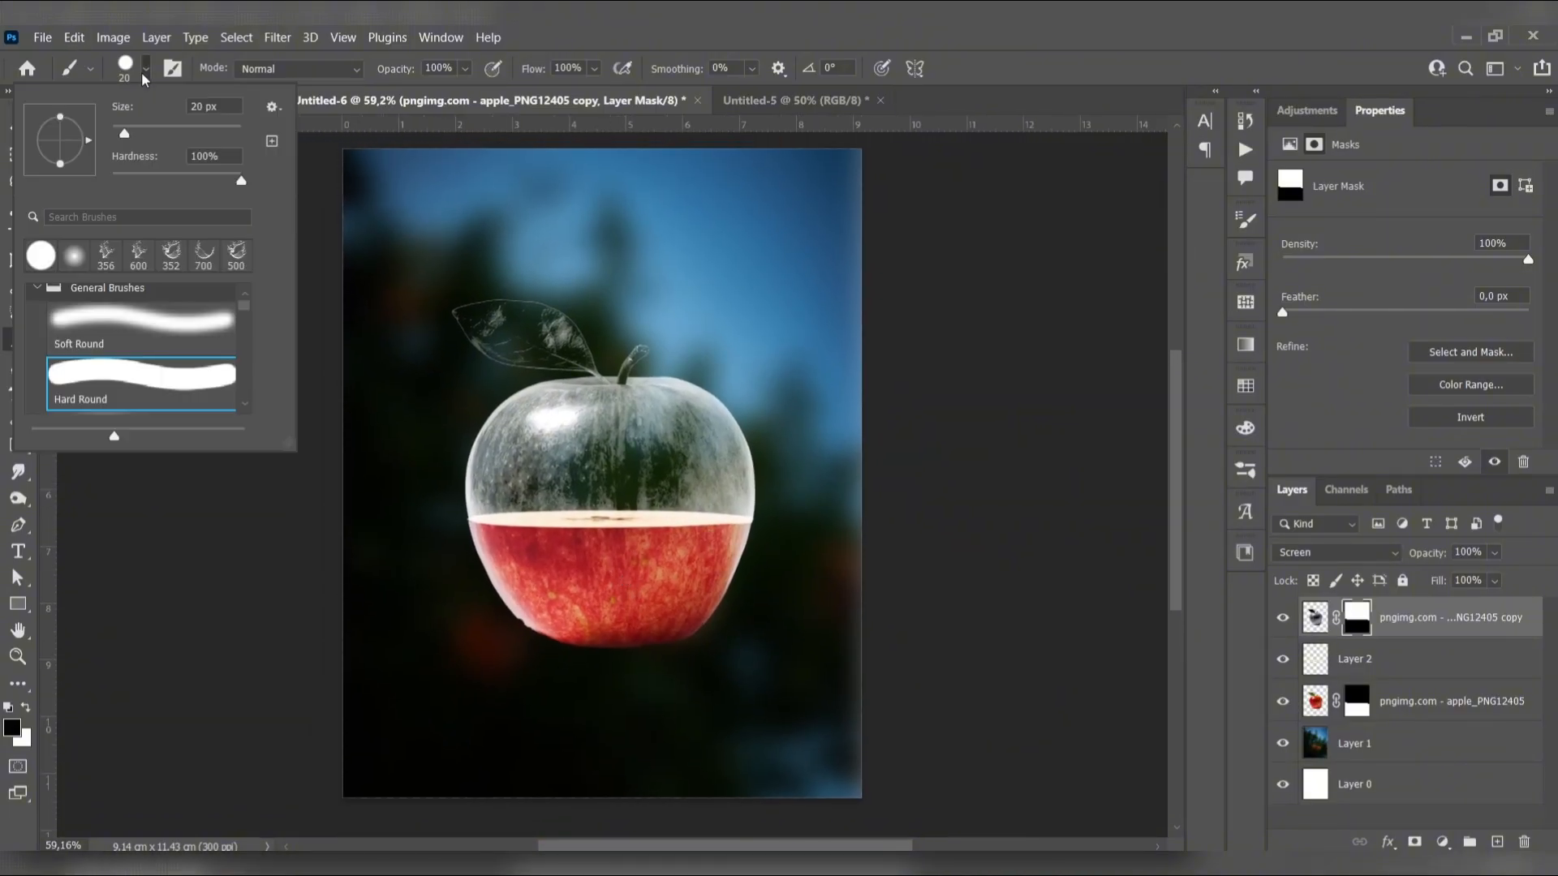
left_click(118, 264)
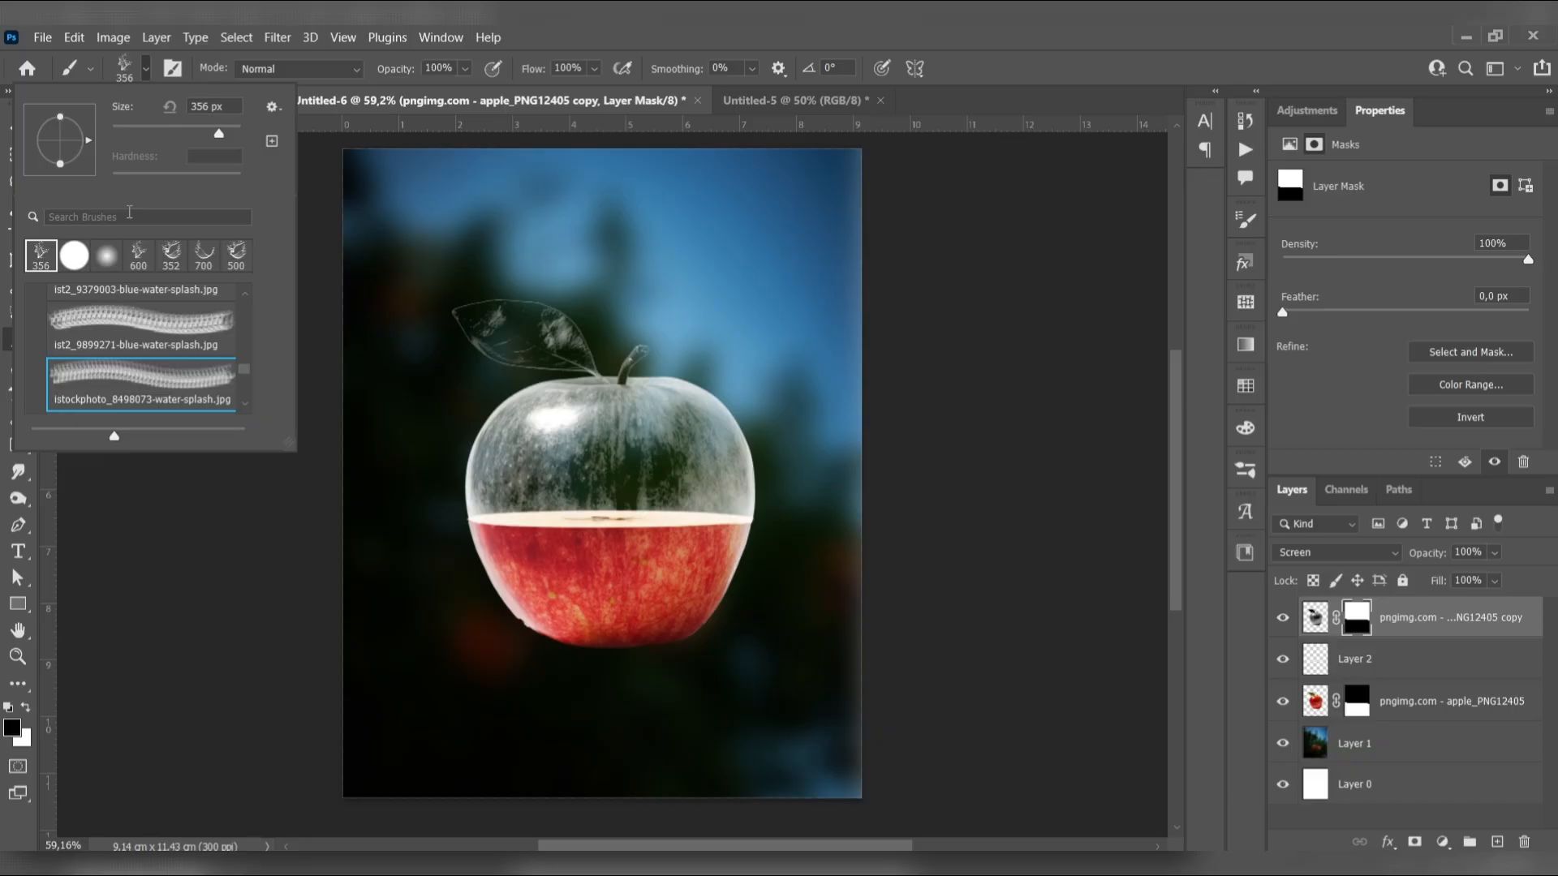
left_click(146, 75)
key("bracketright")
key("bracketright")
key("bracketright")
key("bracketright")
key("bracketright")
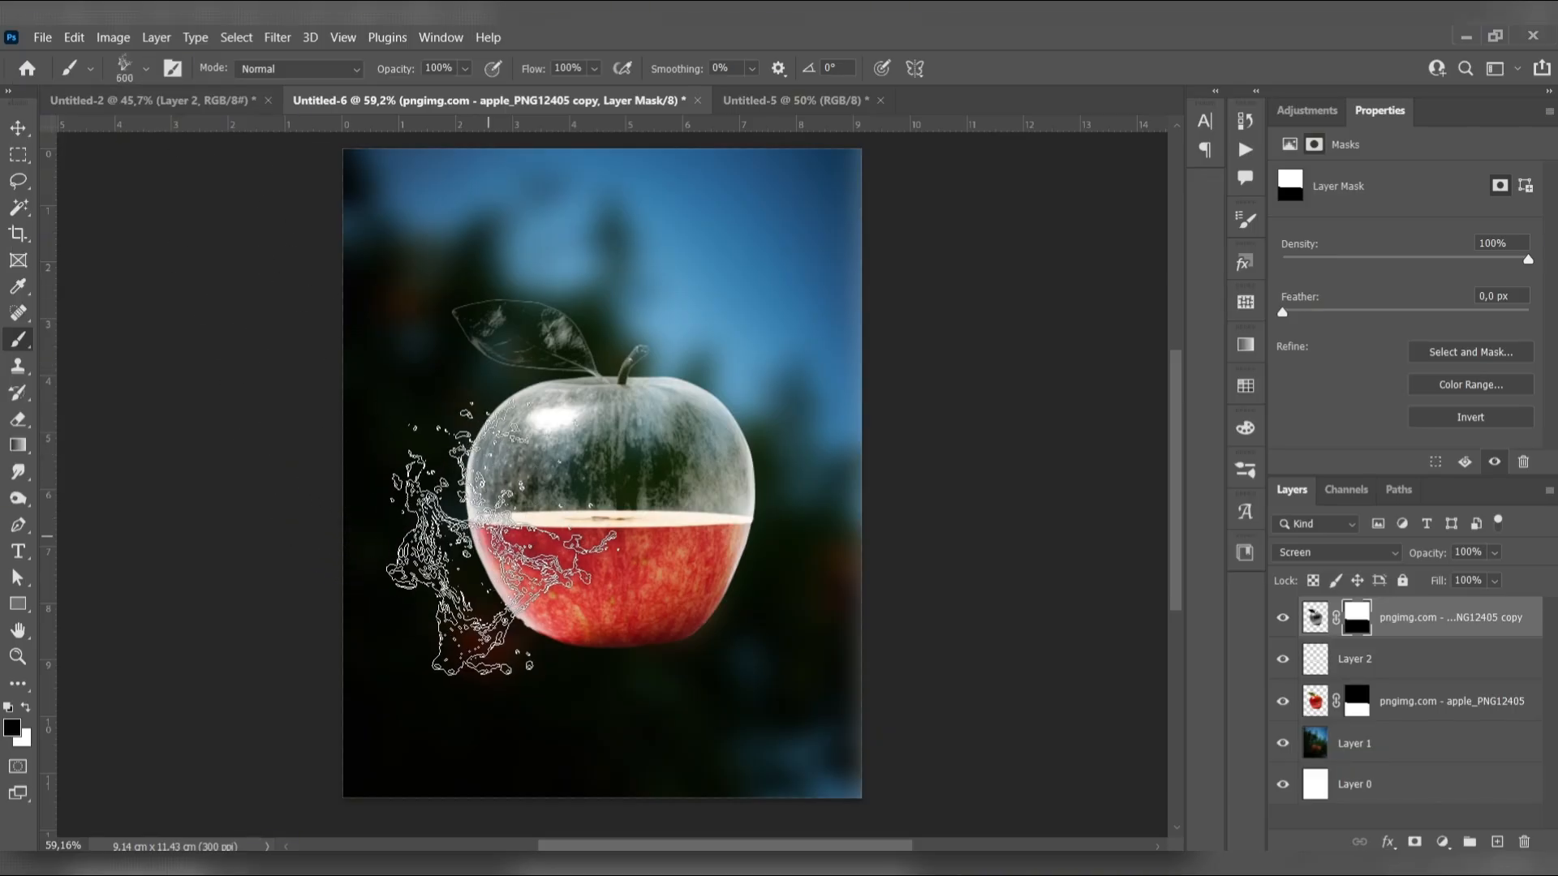
left_click(566, 538)
key("ctrl+z")
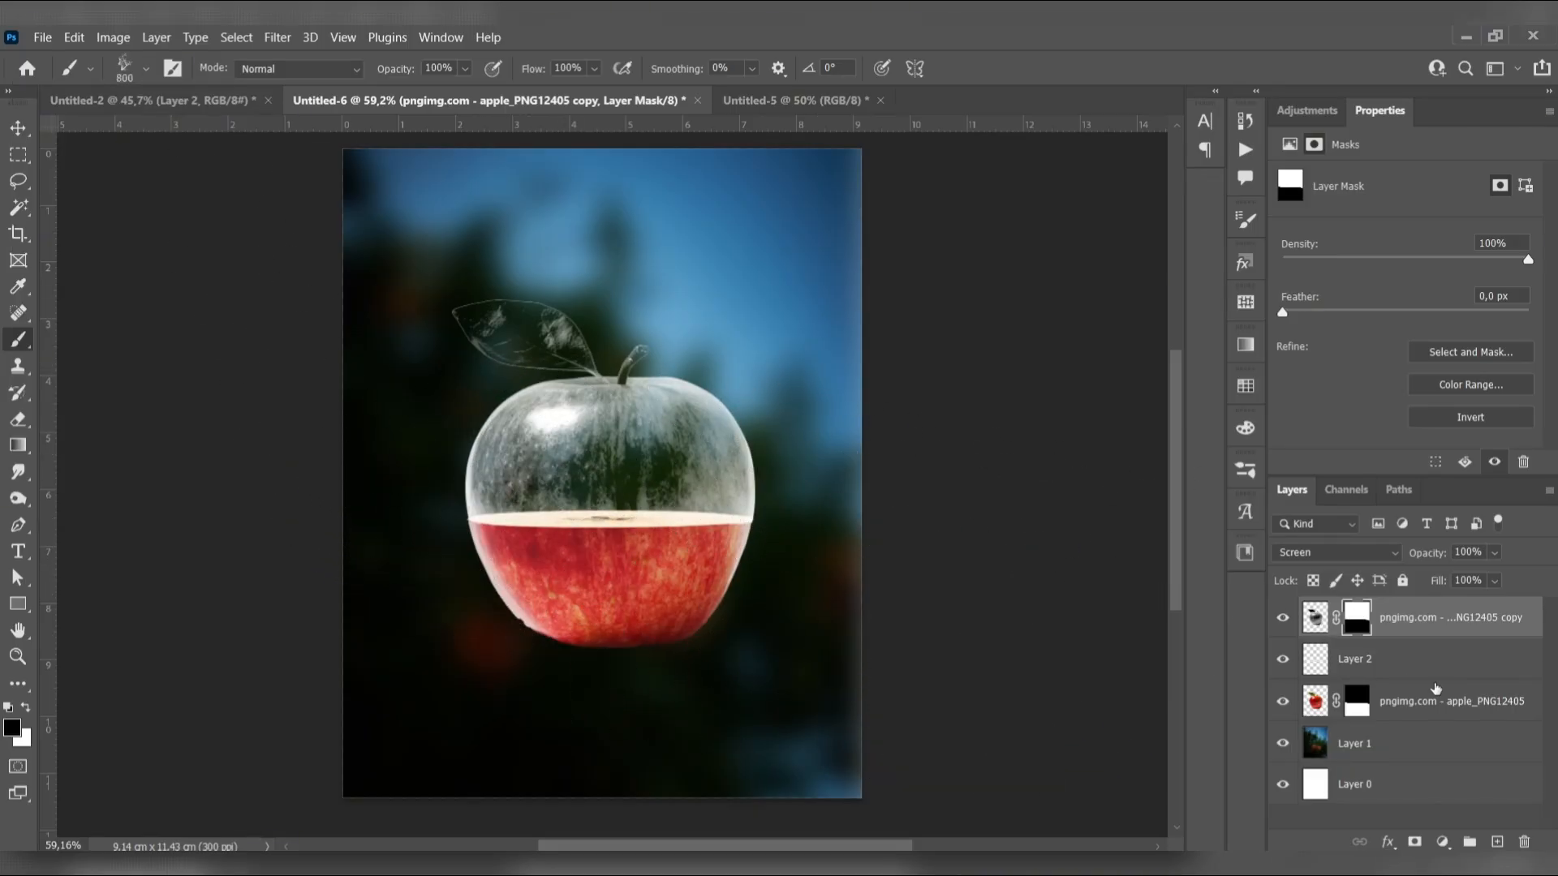
left_click(1493, 835)
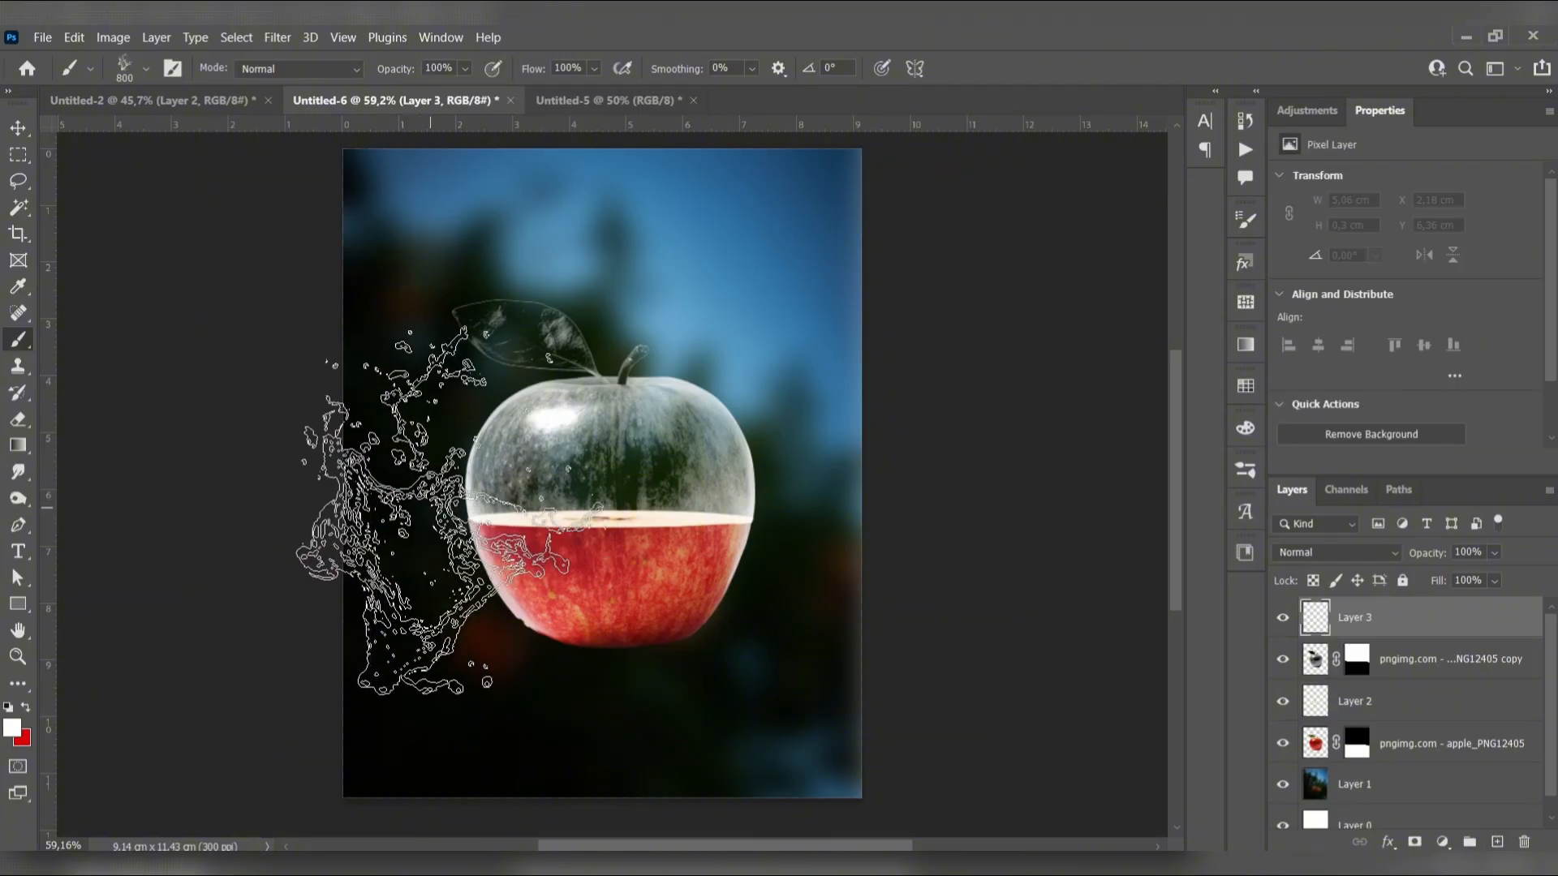
left_click(539, 519)
scroll(966, 662, "down", 1)
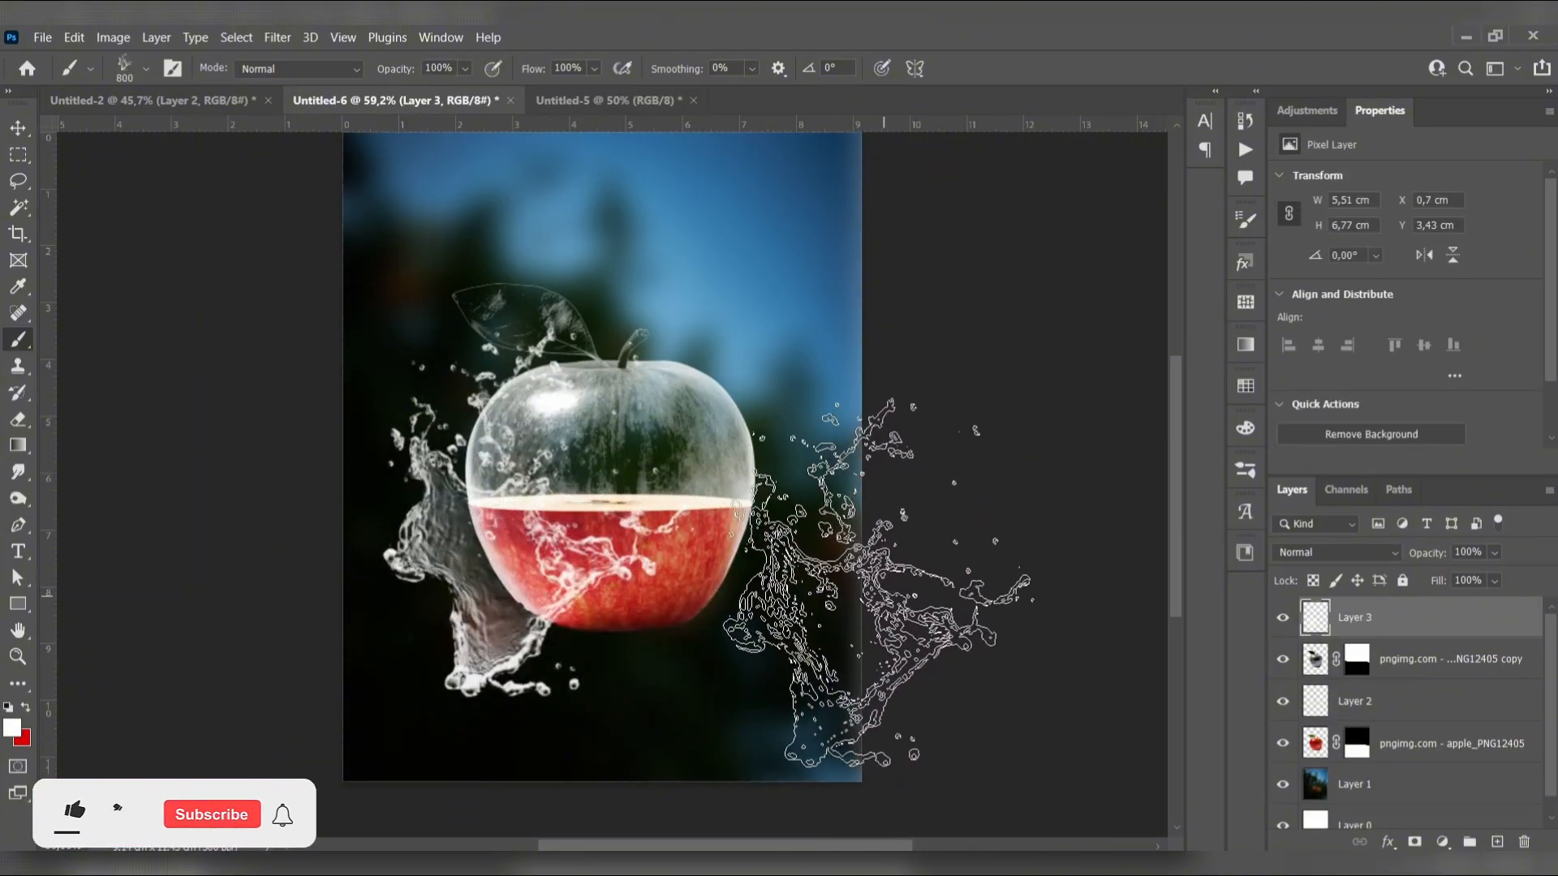
Stamp a curved white water splash over the apple's right side on another new layer, using the 700 px splash brush
left_click(147, 70)
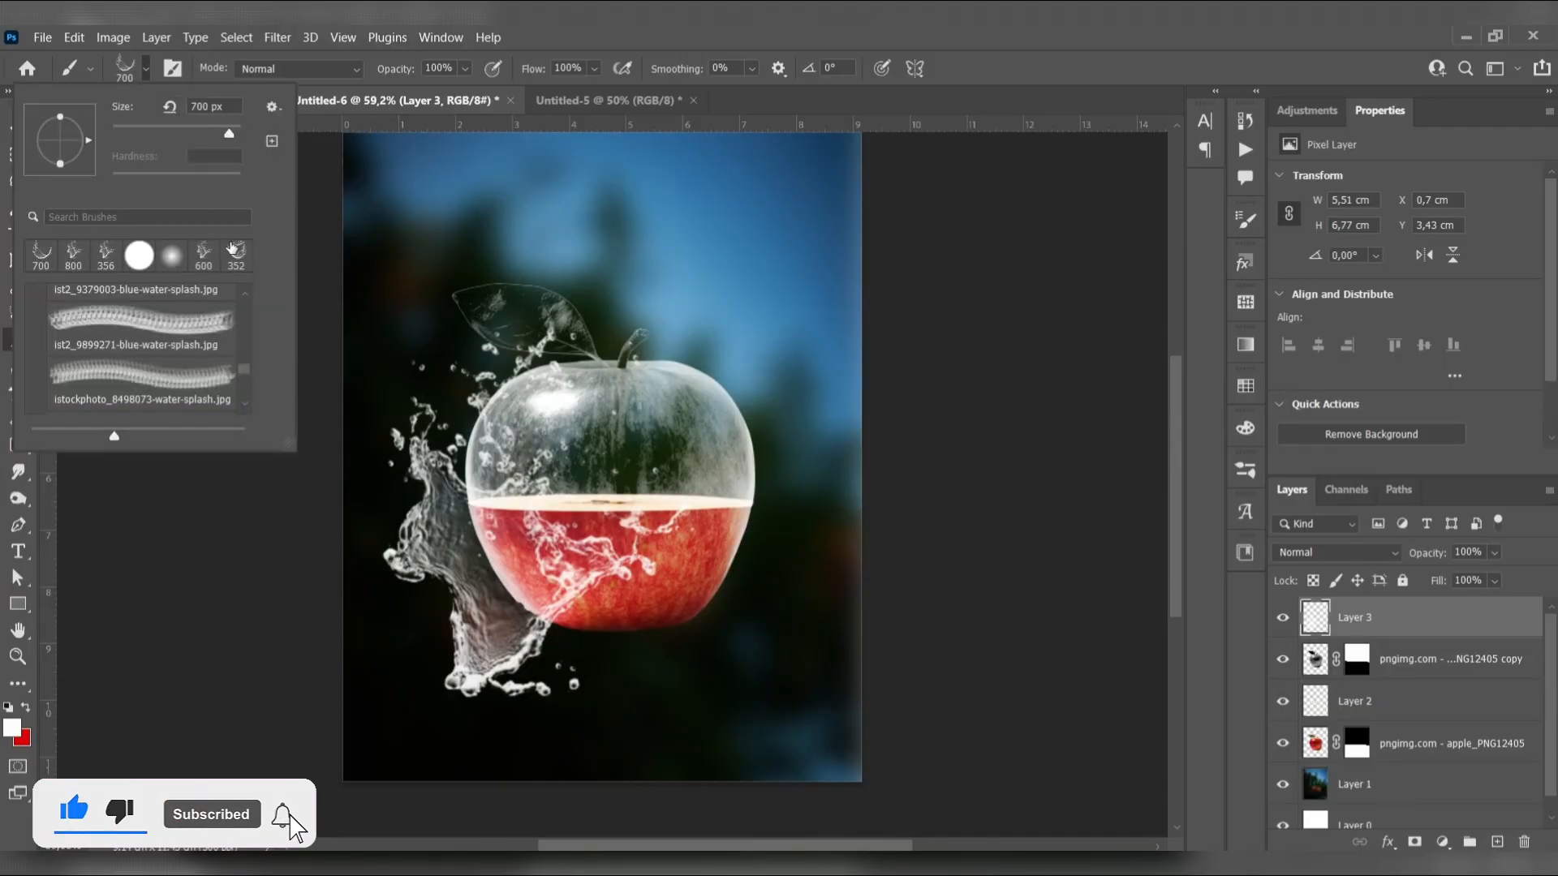
left_click(147, 72)
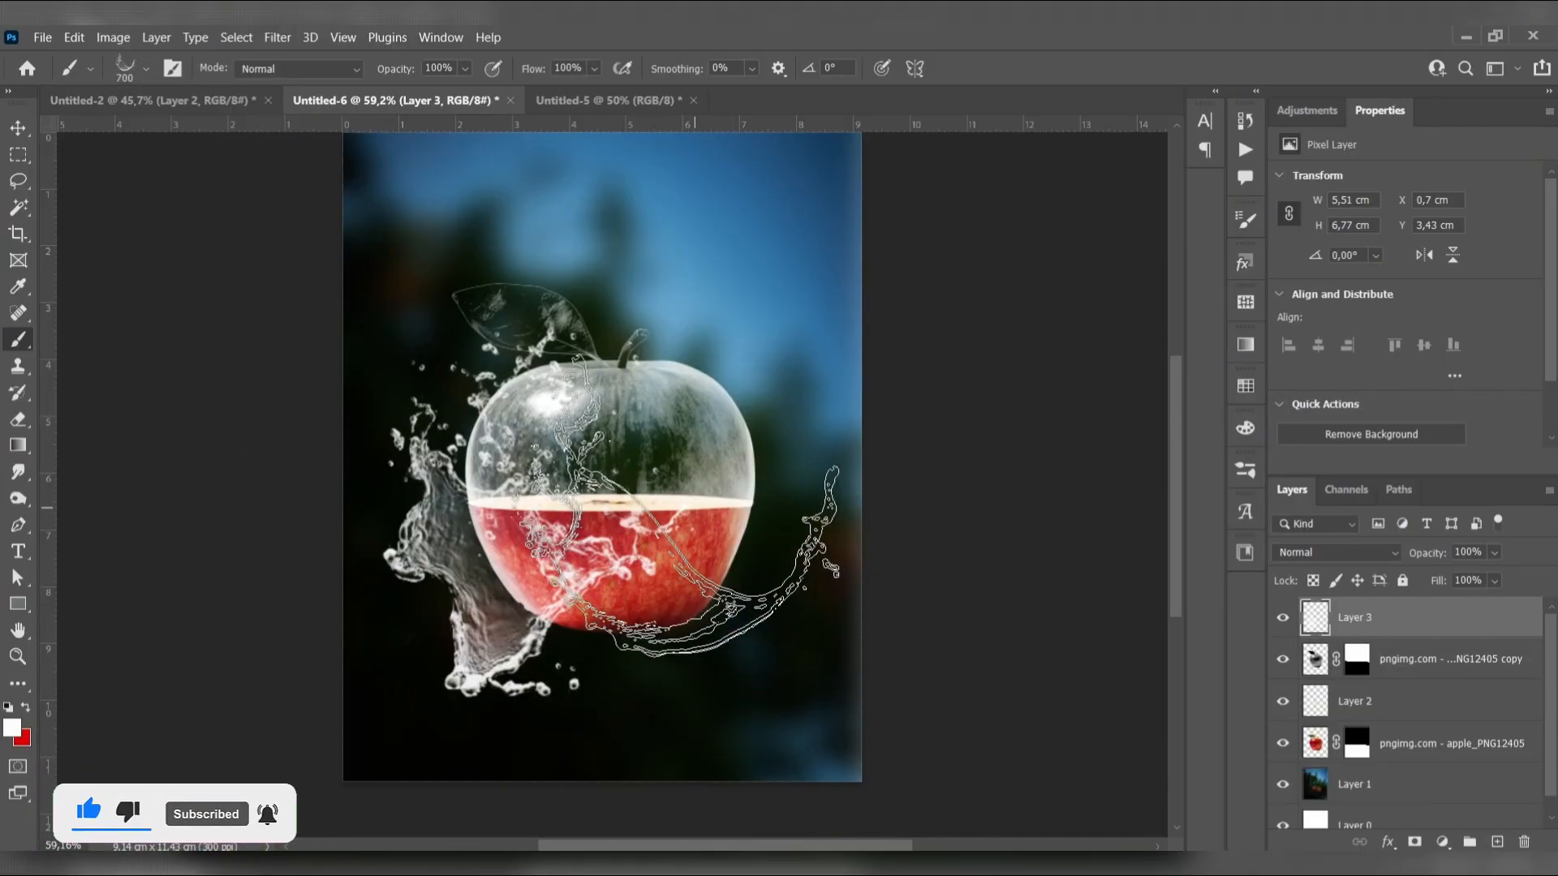
left_click(1498, 841)
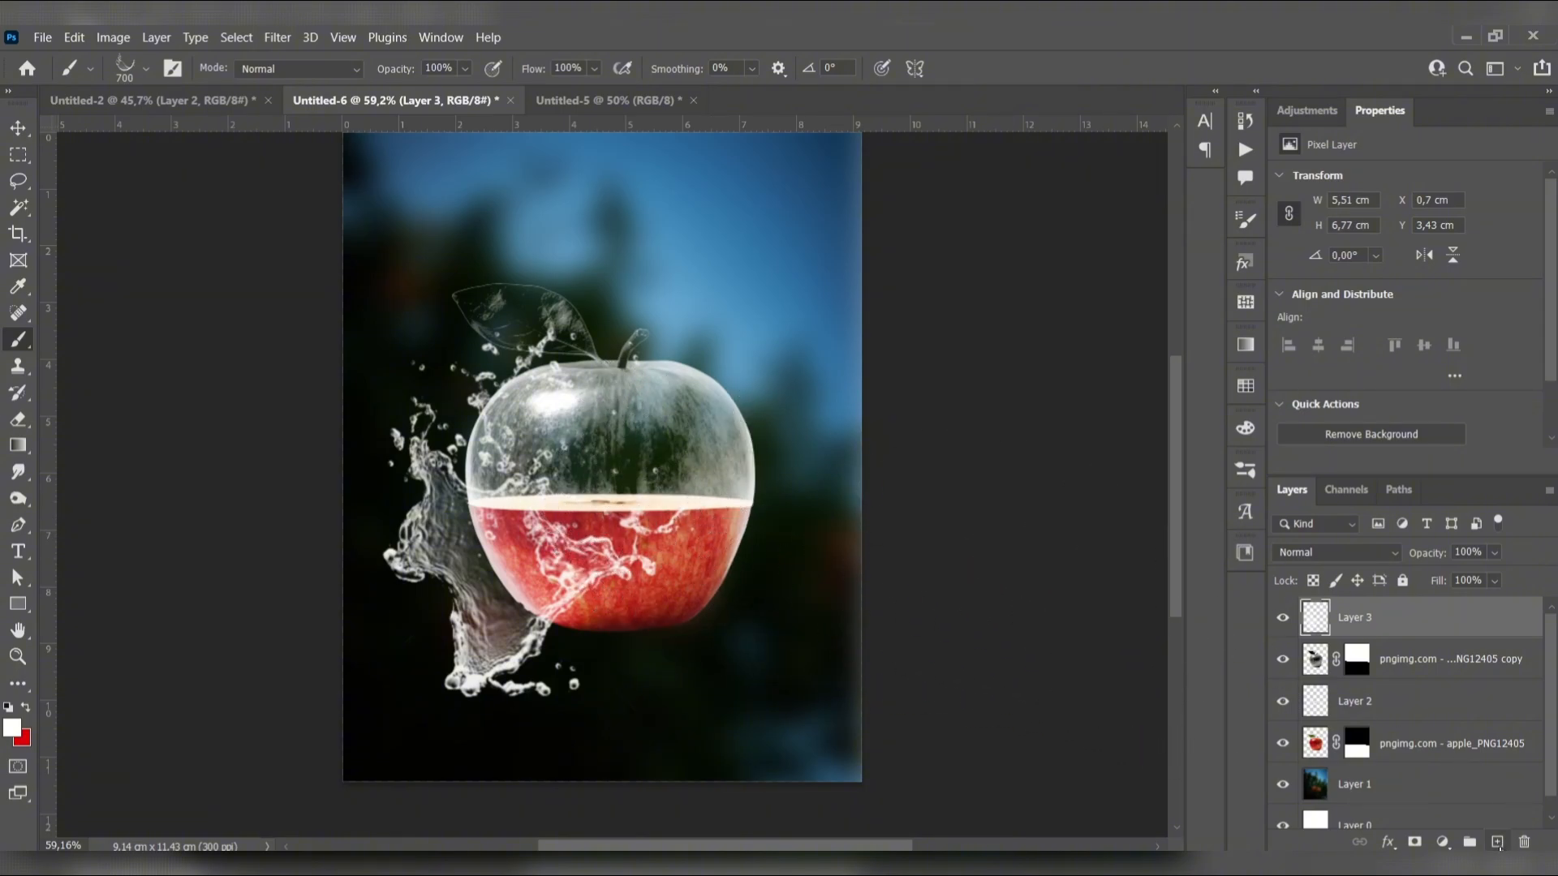
left_click(690, 511)
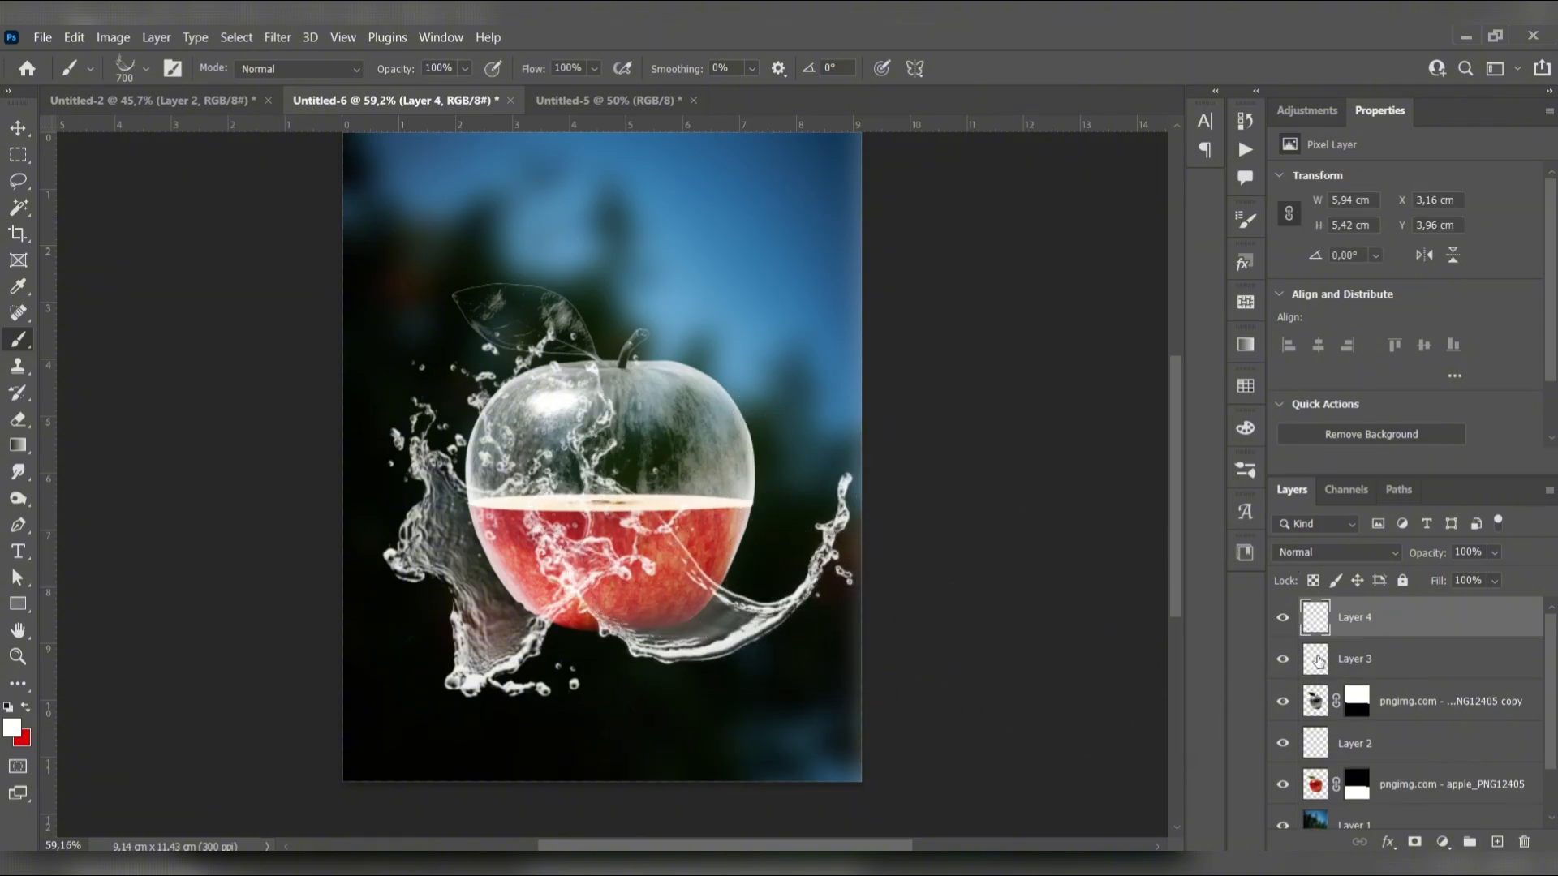
Flip the curved splash horizontally and place its layer directly below the red apple layer
key("ctrl+t")
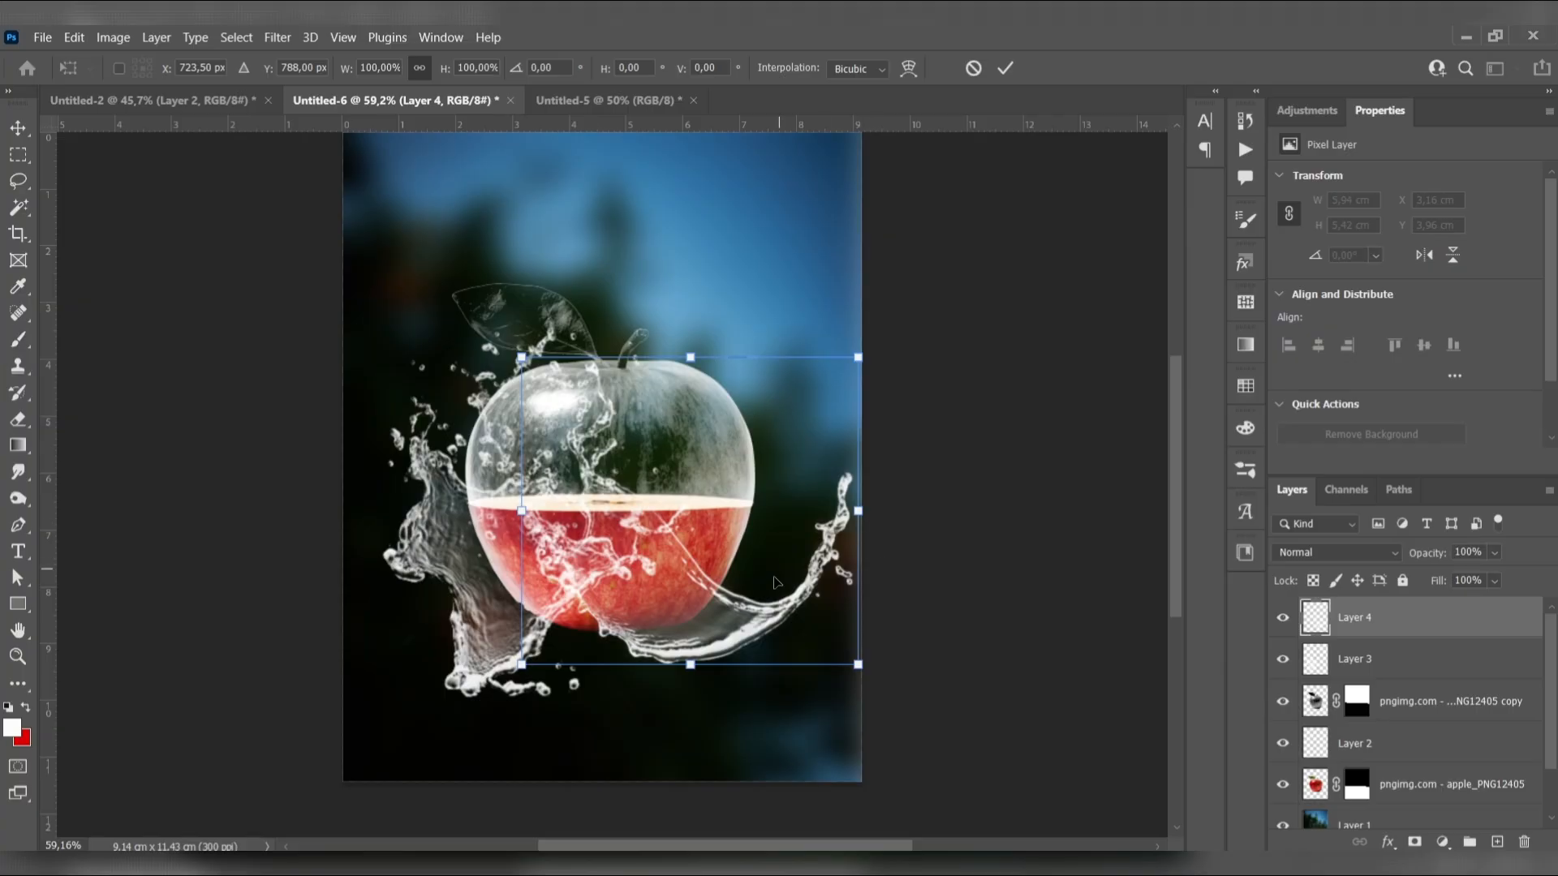
right_click(684, 614)
left_click(733, 598)
left_click_drag(734, 598, 743, 603)
left_click_drag(1398, 626, 1404, 802)
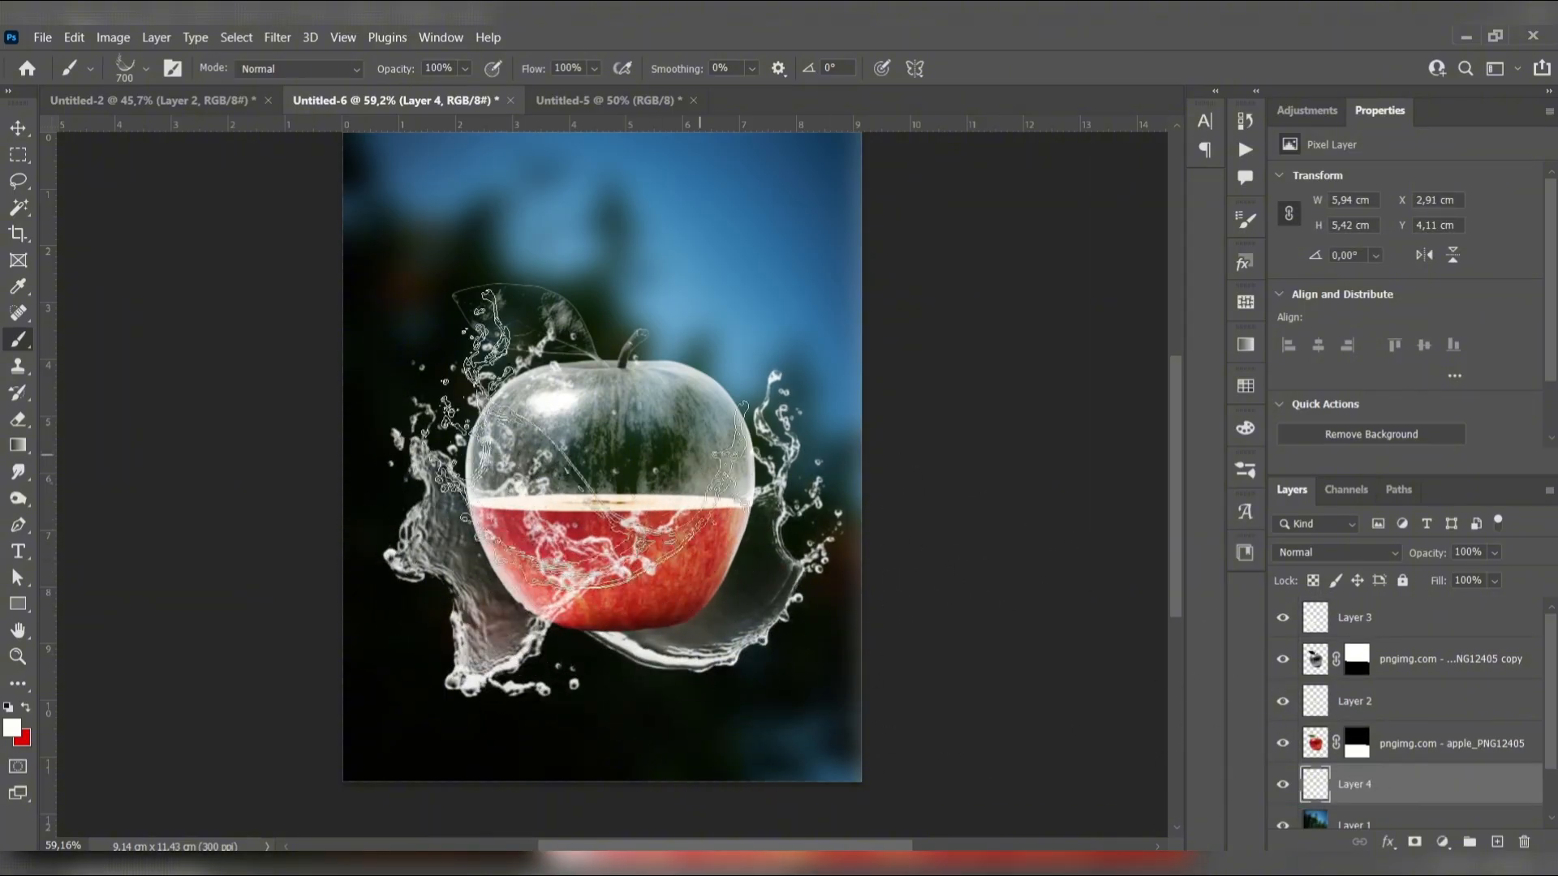
Scale the curved splash to 103,57% width and 107,97% height, position it behind the apple's right side, and apply the transformation
key("v")
left_click(769, 610)
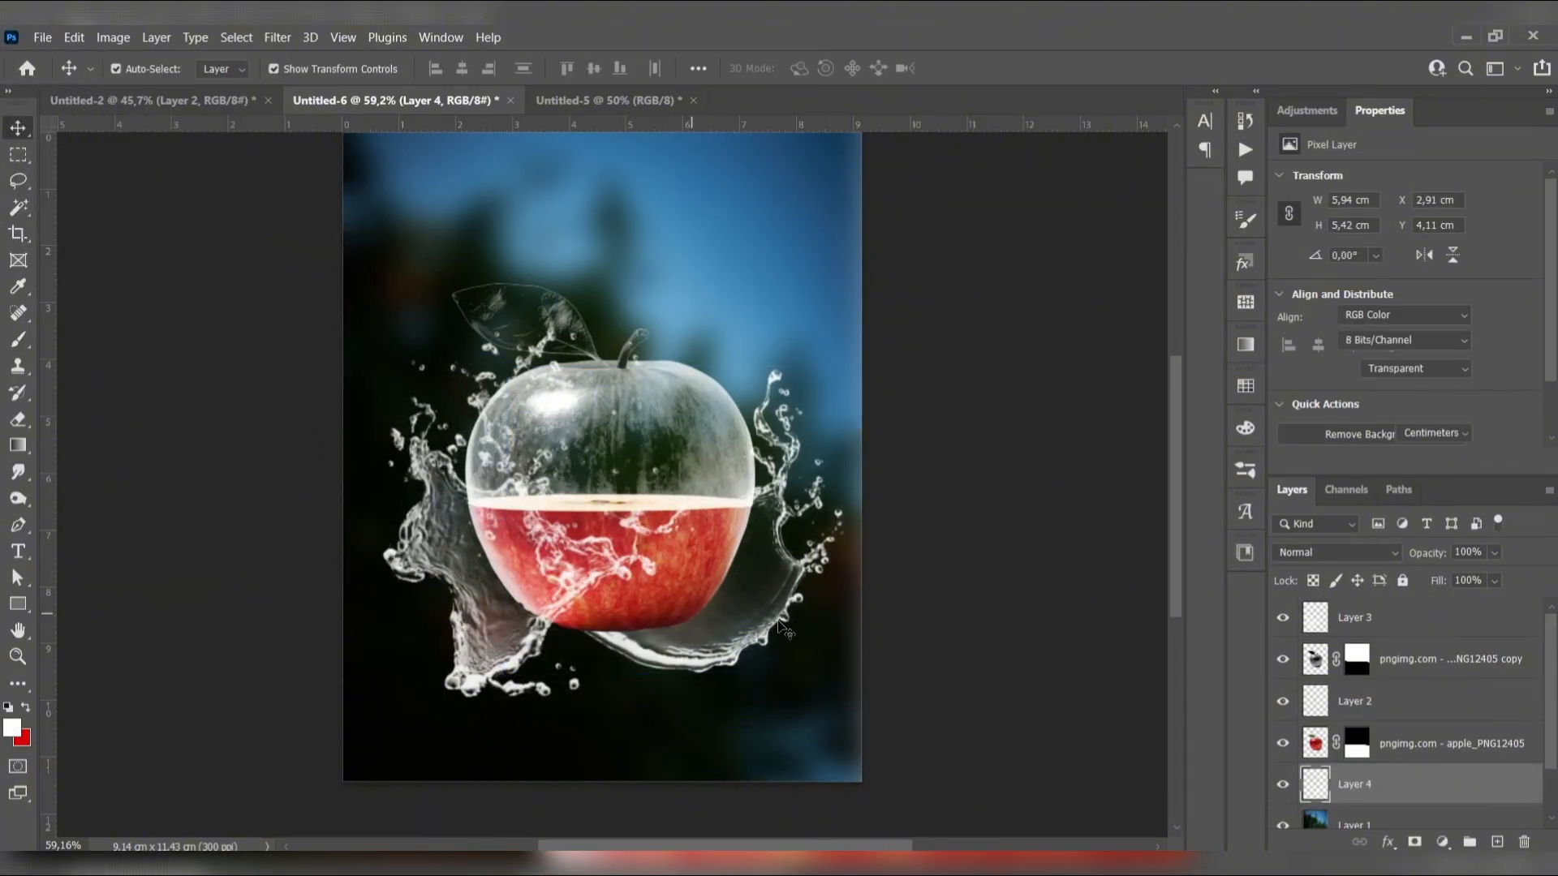
left_click_drag(765, 609, 728, 602)
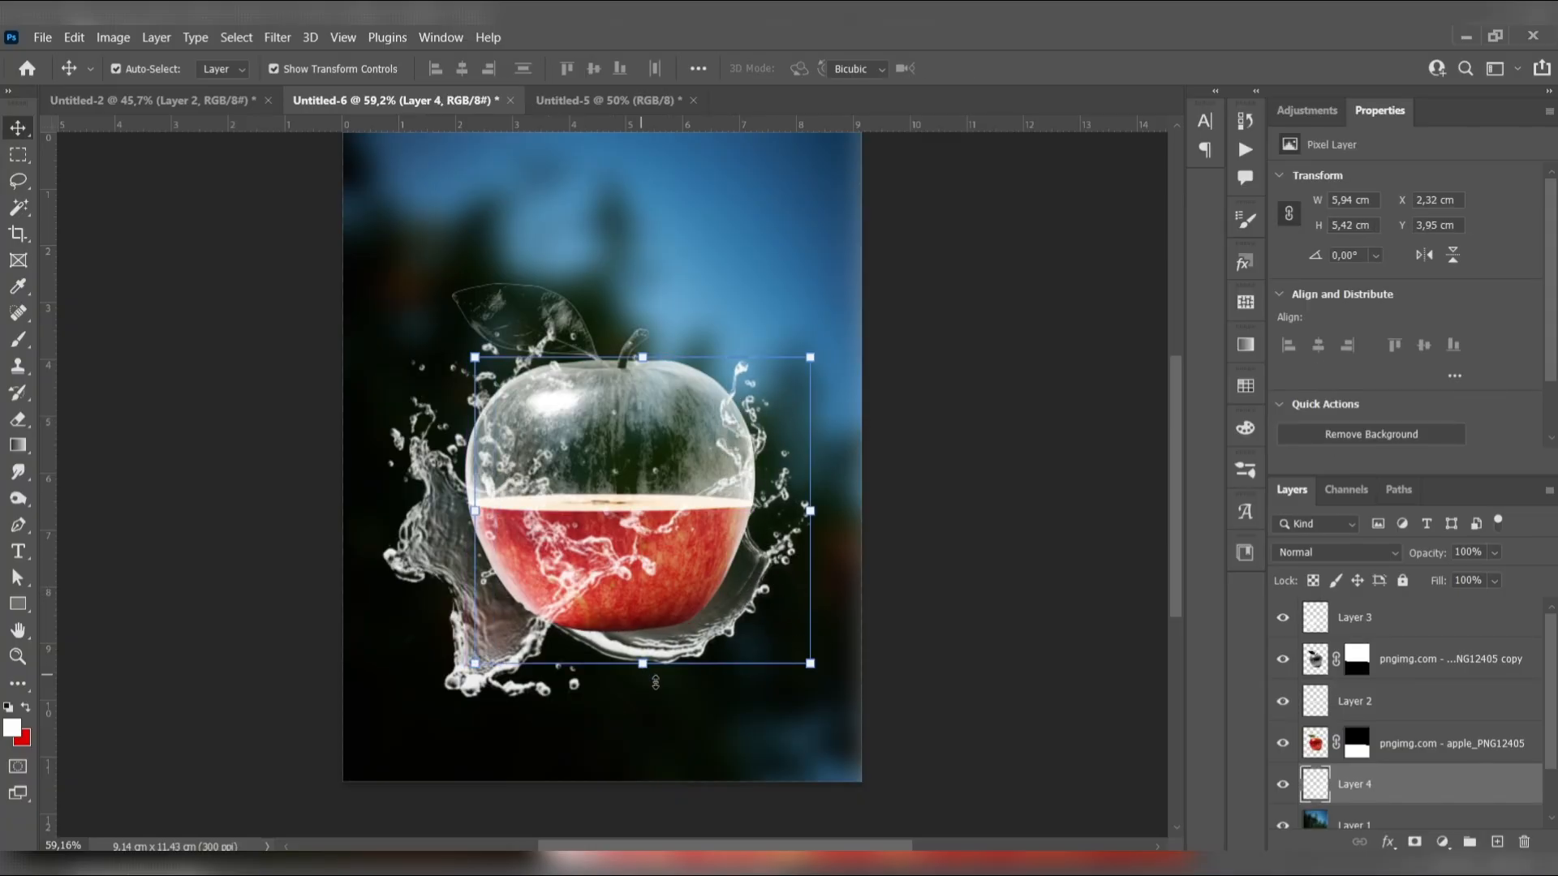
left_click_drag(656, 676, 658, 701)
left_click_drag(821, 527, 833, 521)
left_click_drag(778, 576, 798, 546)
left_click(20, 130)
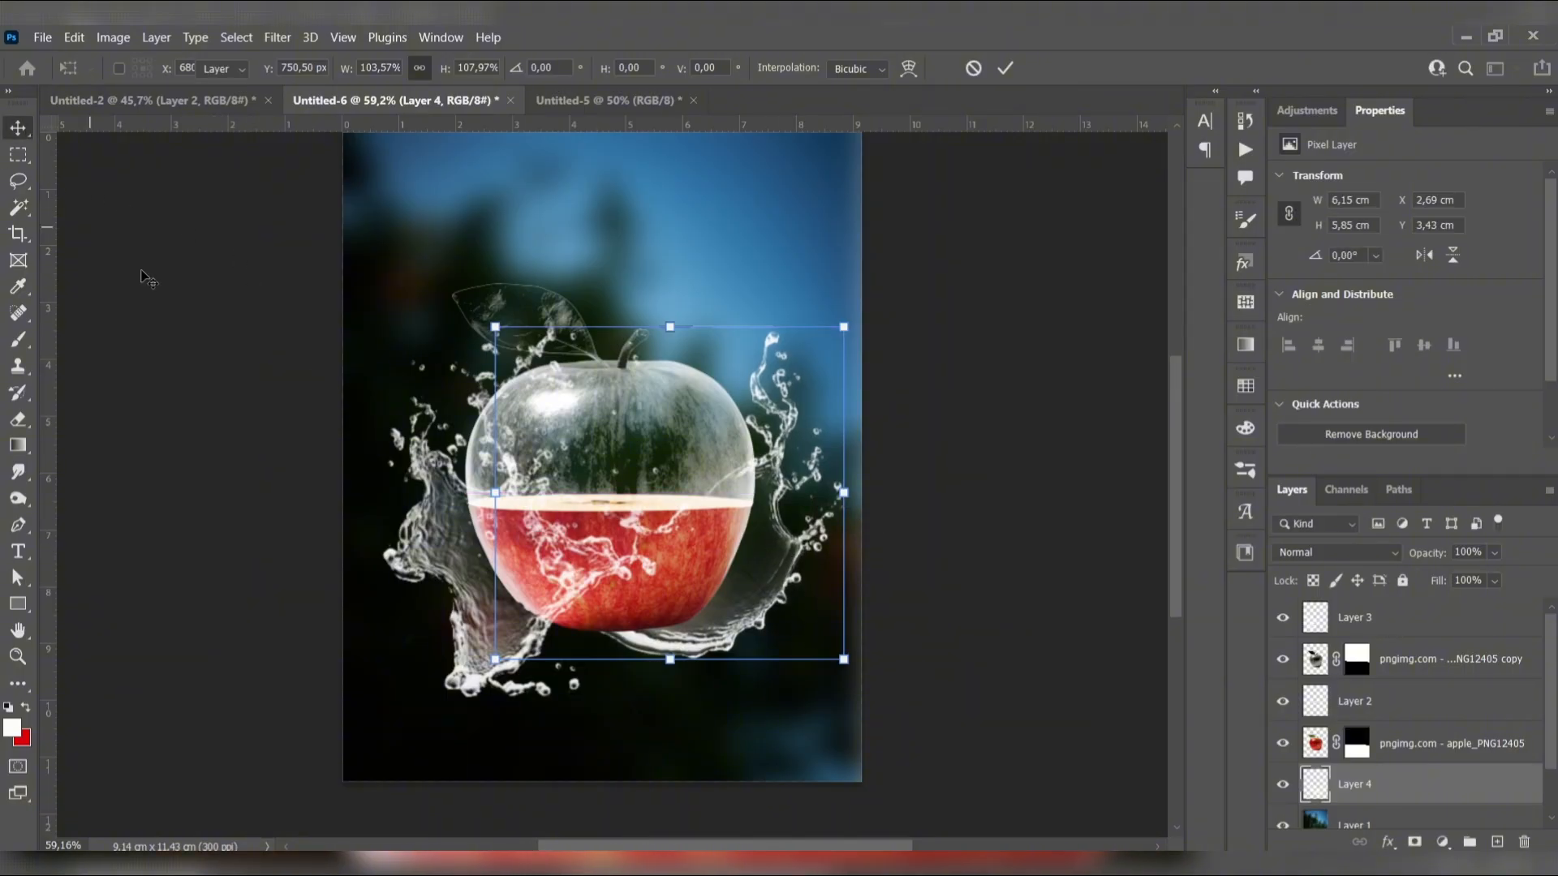
left_click(147, 279)
scroll(426, 597, "down", 1)
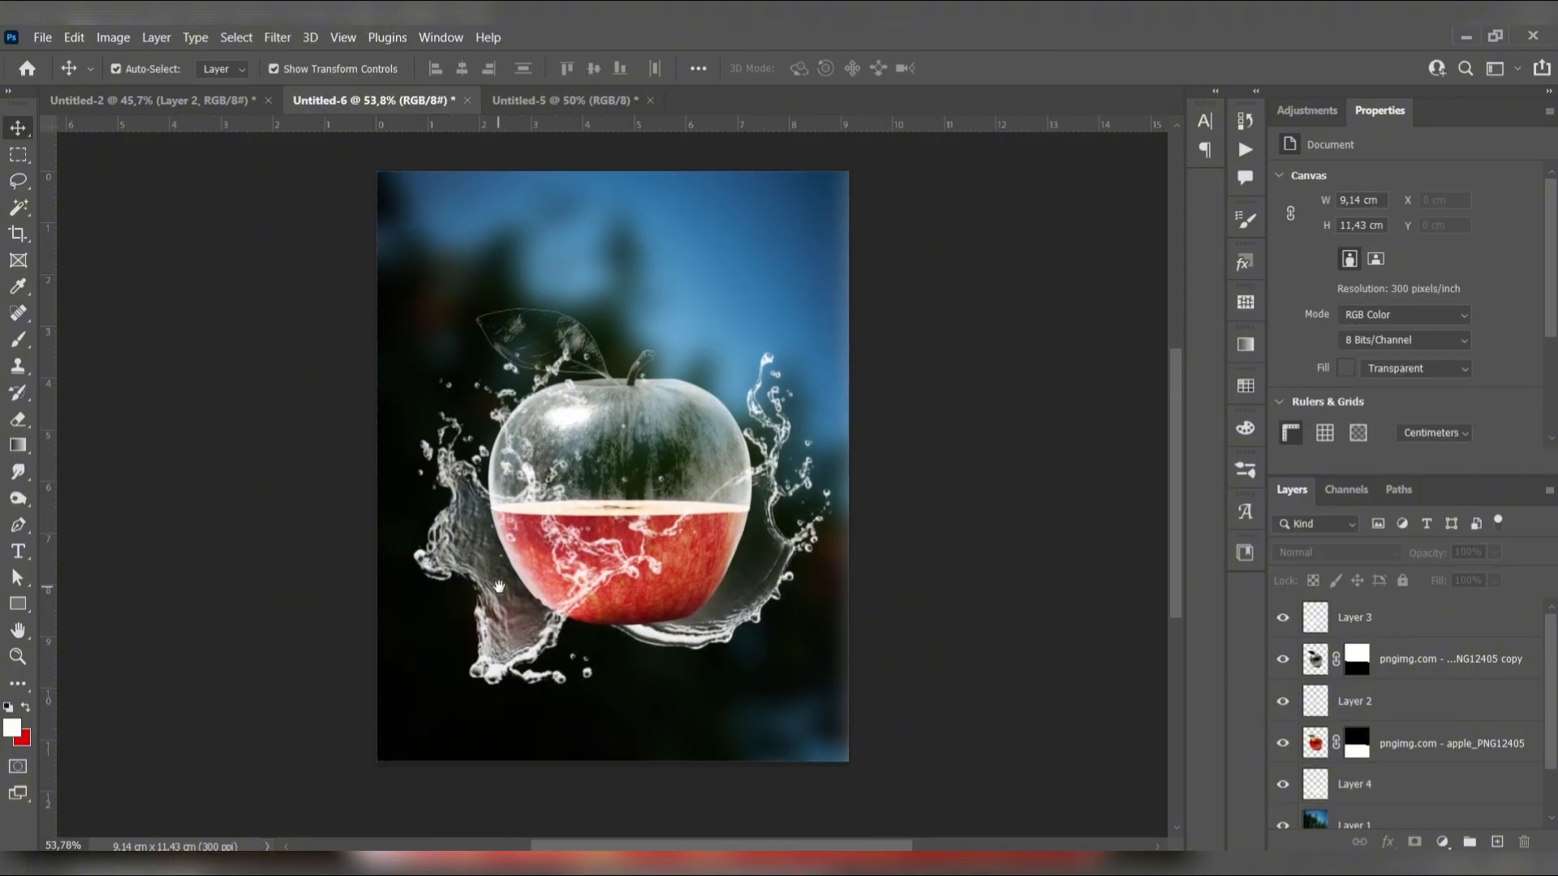
scroll(491, 599, "down", 1)
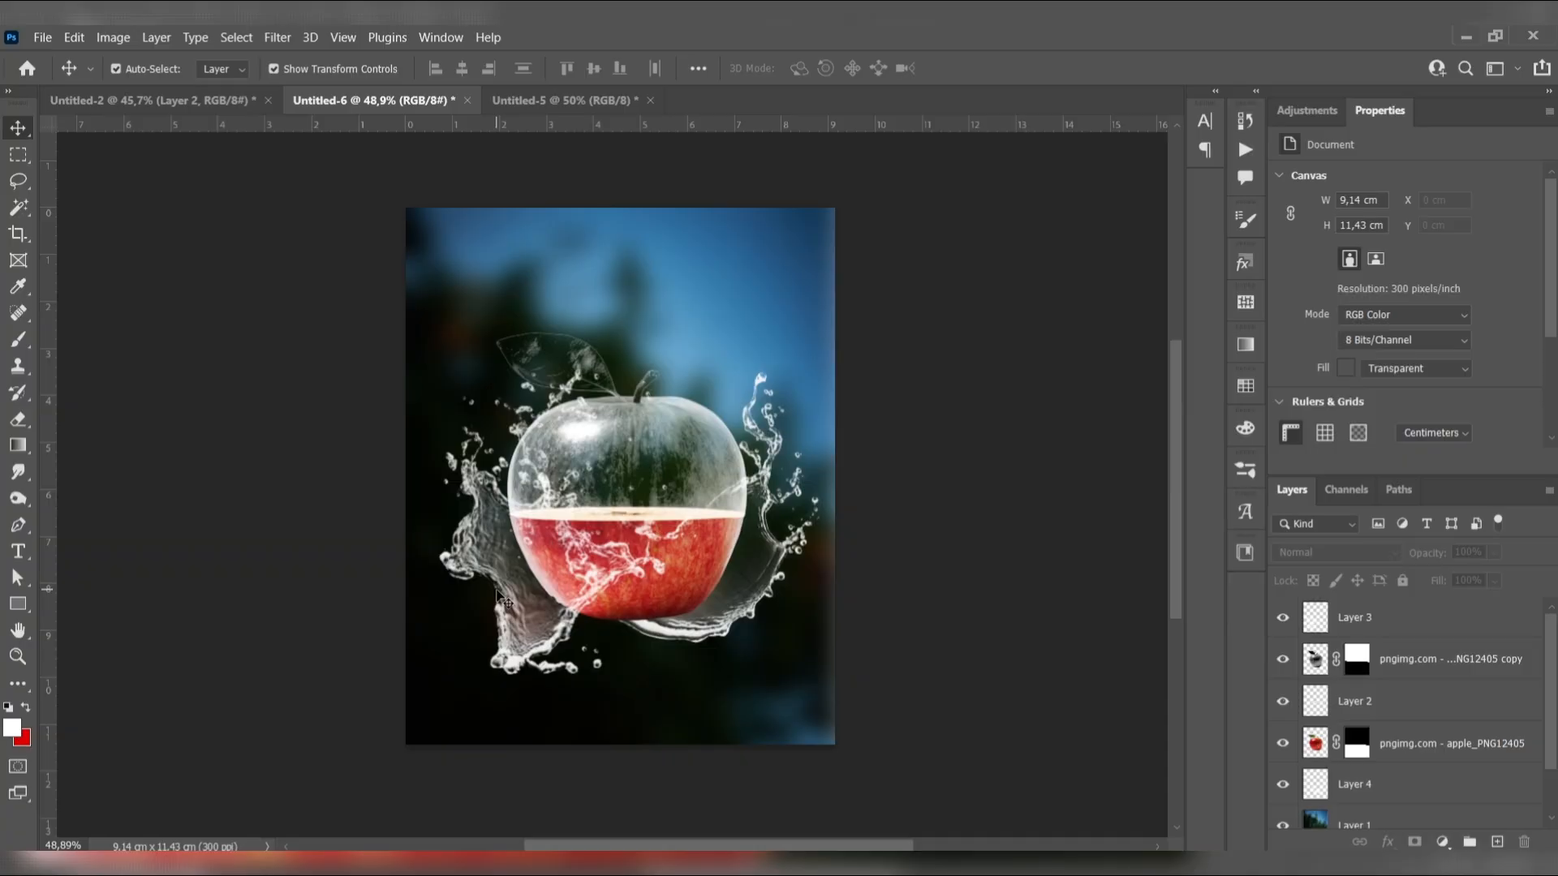